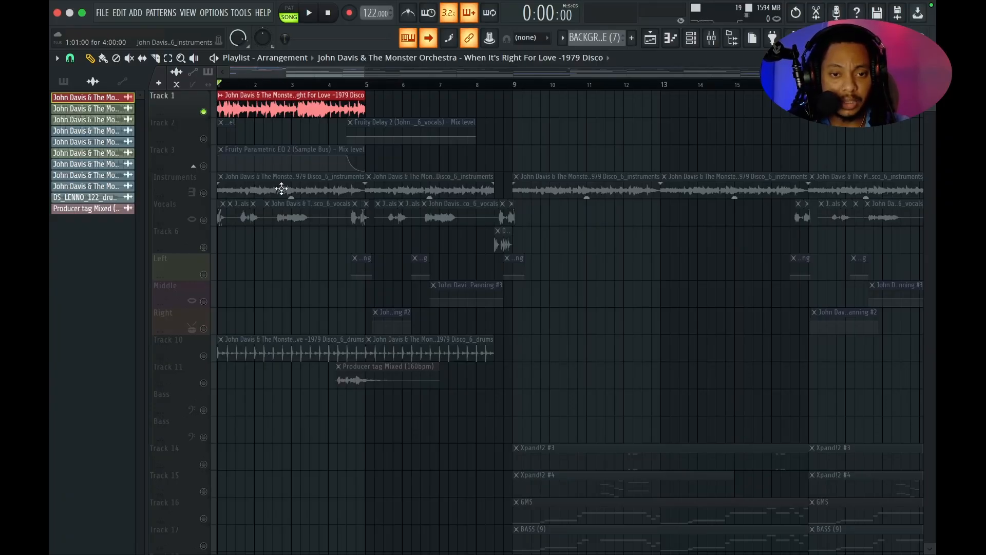
# Play the original sample on Track 1 and inspect the clip settings of that sample and the instruments stem
pyautogui.click(310, 21)
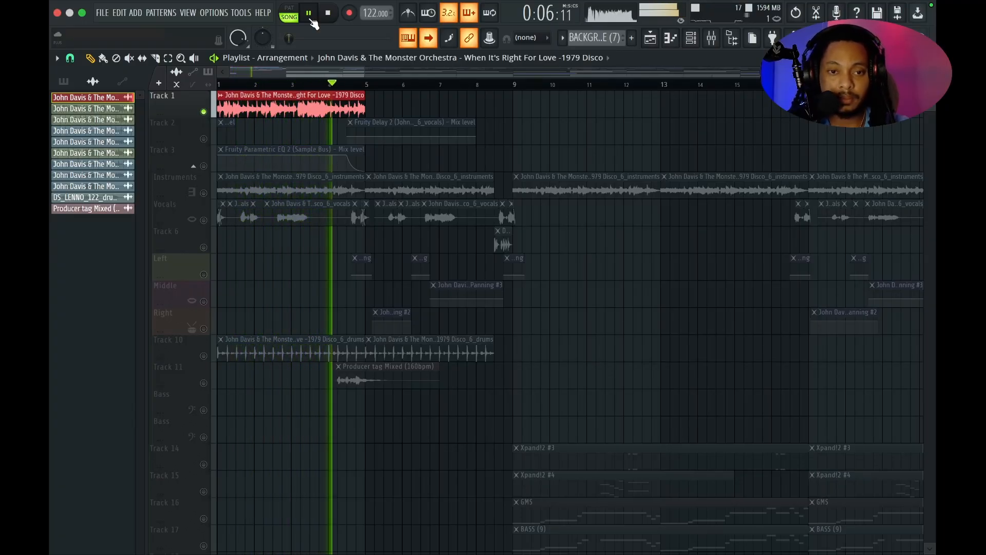
pyautogui.click(309, 14)
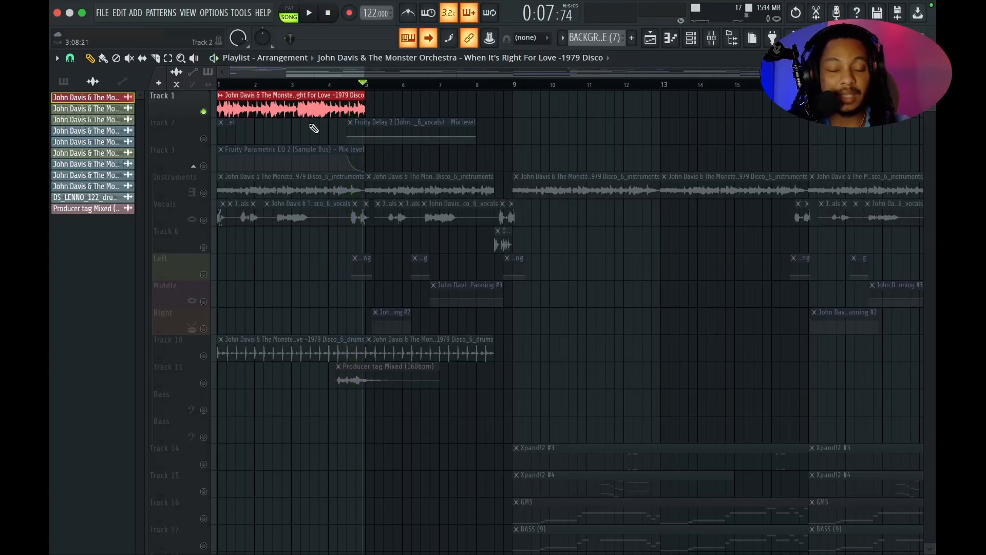
pyautogui.doubleClick(293, 103)
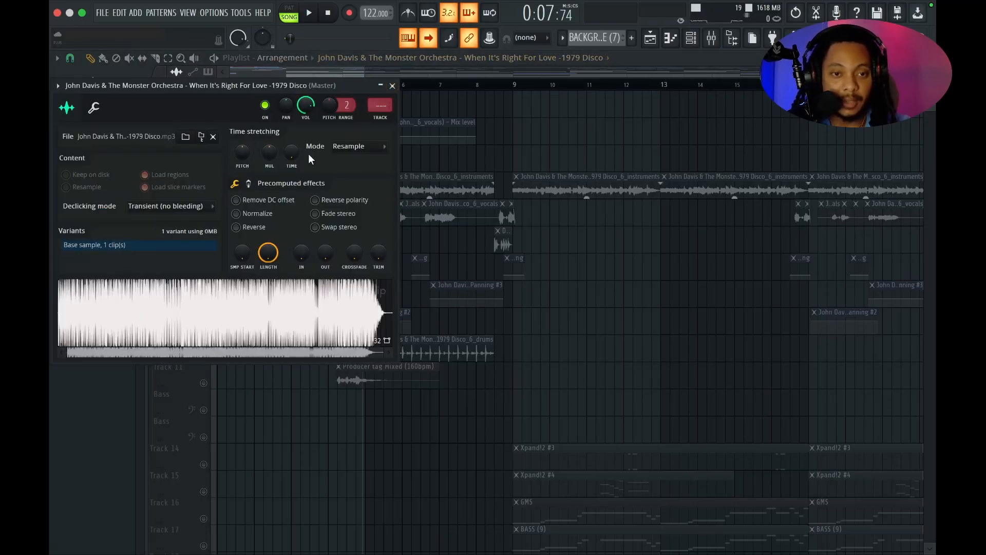
pyautogui.click(392, 85)
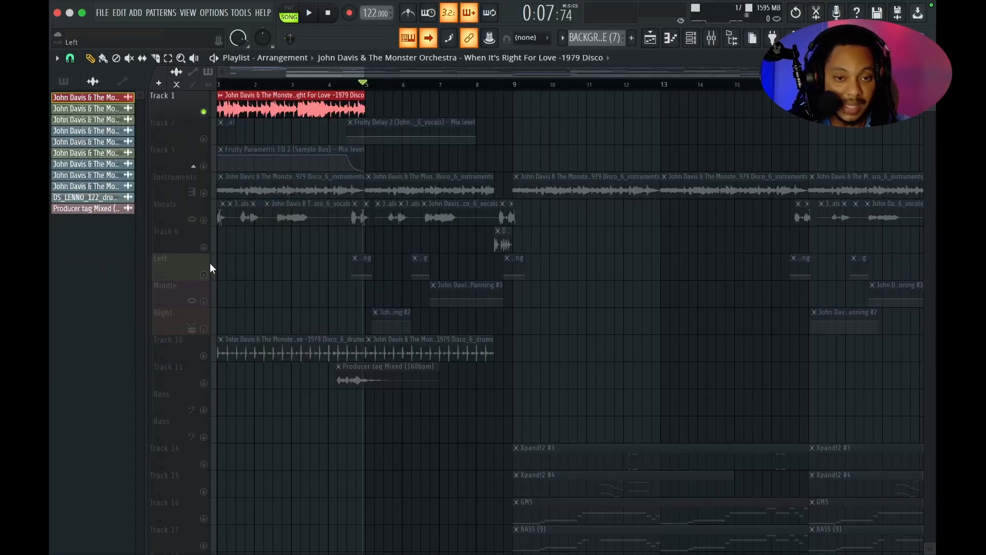
pyautogui.doubleClick(255, 190)
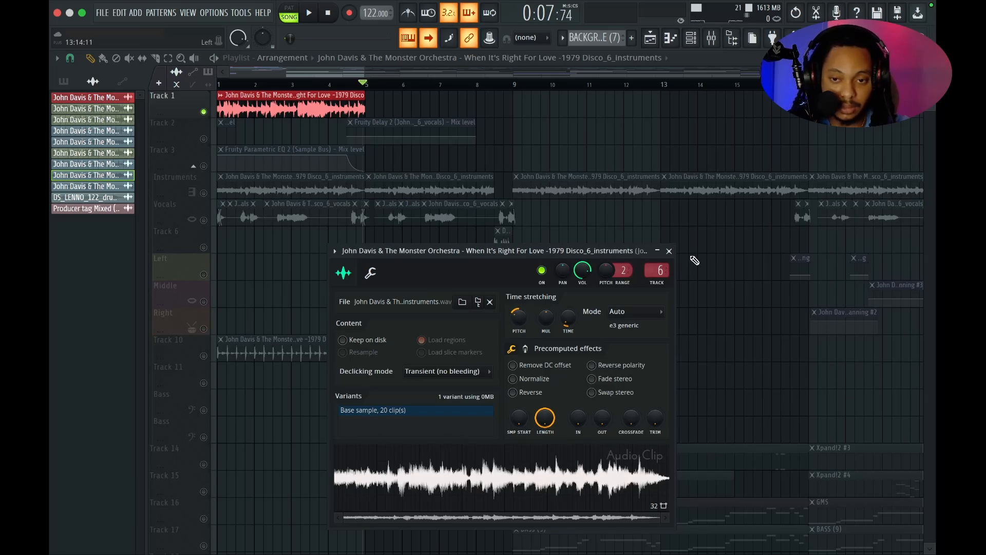
pyautogui.click(668, 251)
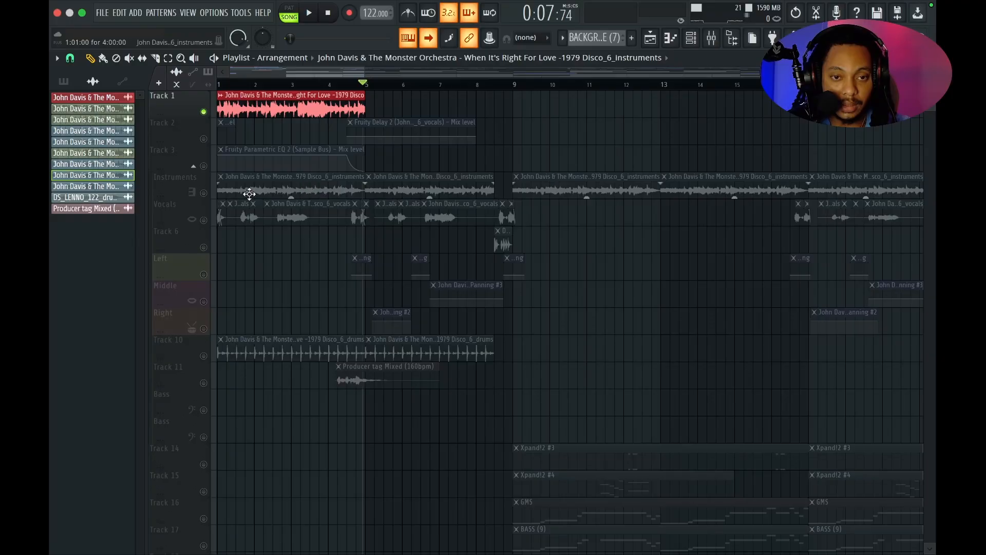
# Unmute the Instruments track, mute Track 1, and play the instruments stem from bar 9
pyautogui.click(204, 193)
pyautogui.click(204, 112)
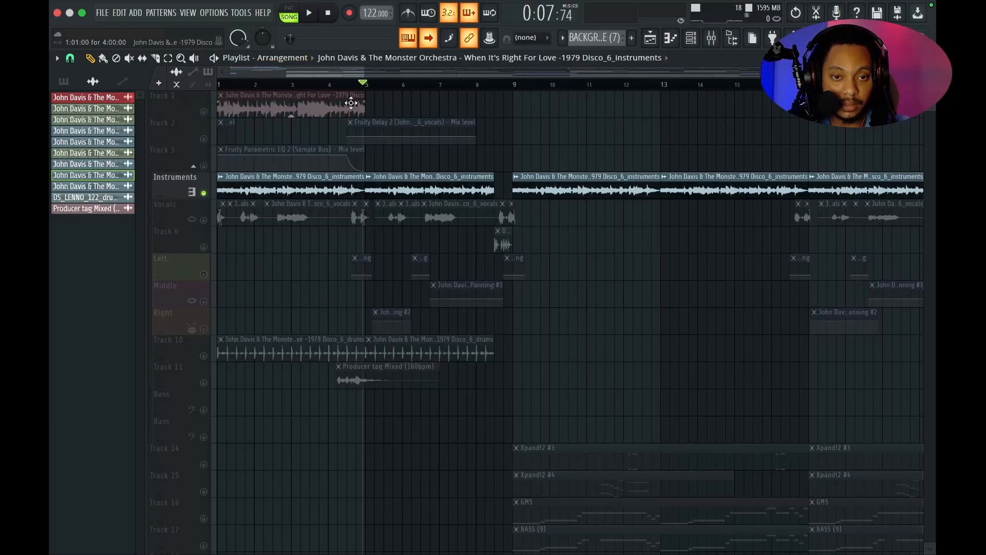
pyautogui.click(513, 86)
pyautogui.press('space')
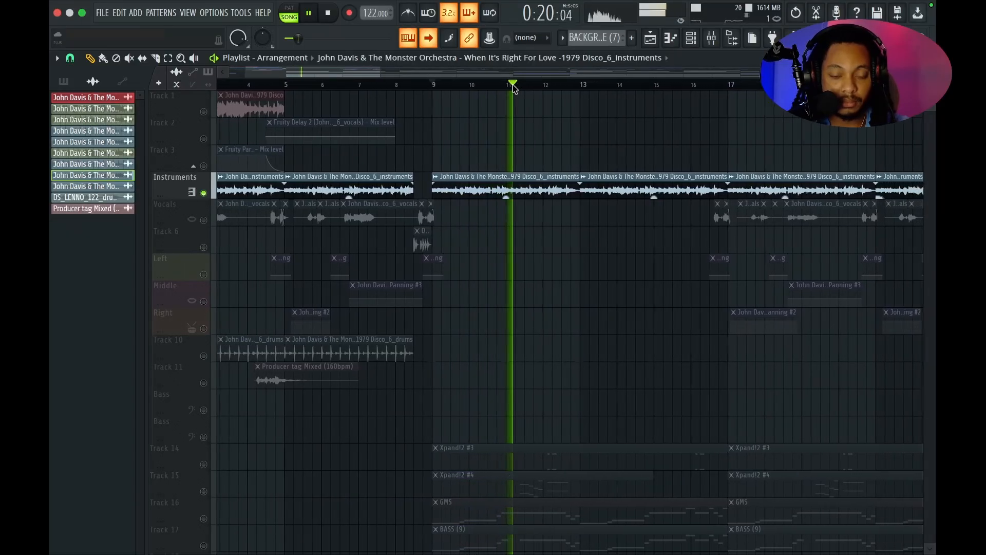
pyautogui.press('space')
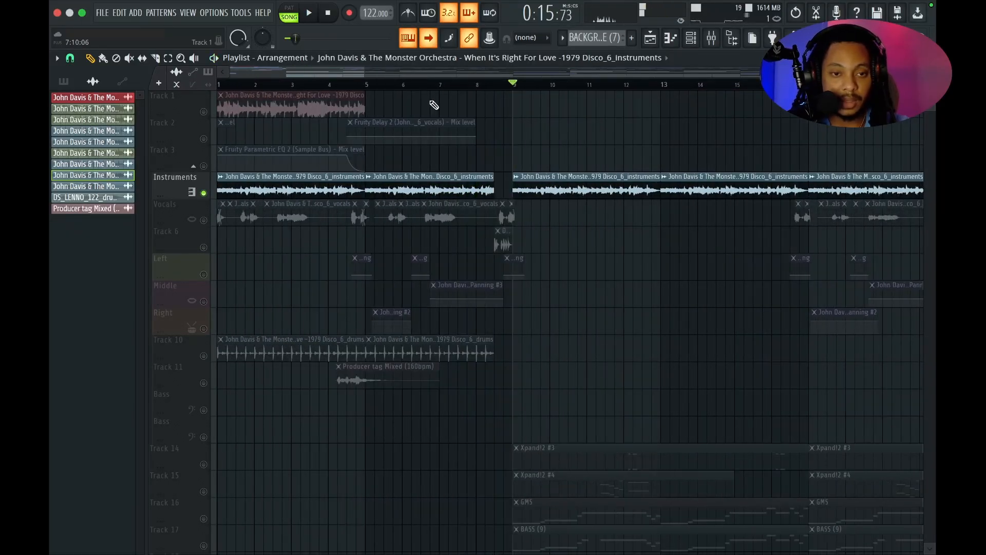
# Unmute Track 3, Track 2 and the Vocals track, and play the arrangement from bar 16
pyautogui.click(204, 166)
pyautogui.click(204, 139)
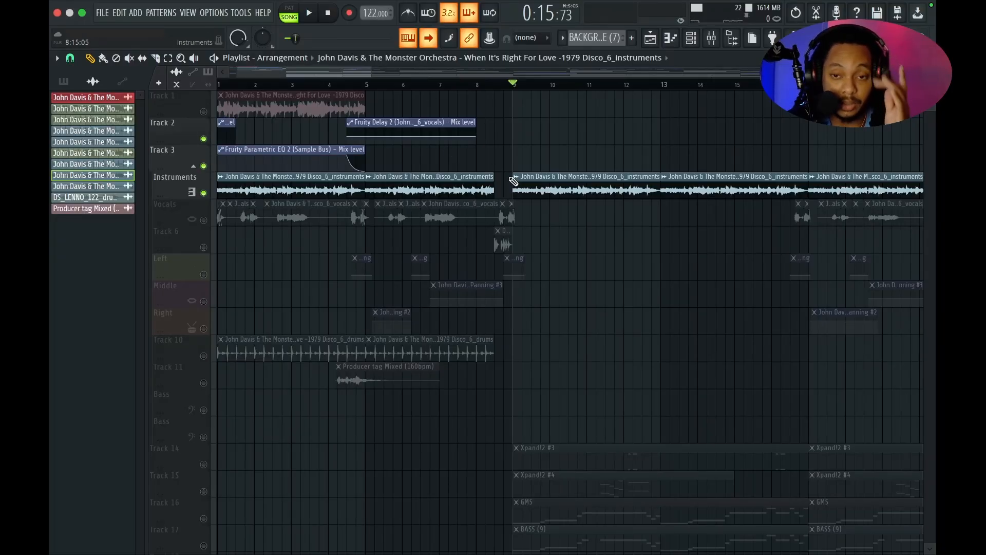
pyautogui.hscroll(5, 514, 180)
pyautogui.click(204, 219)
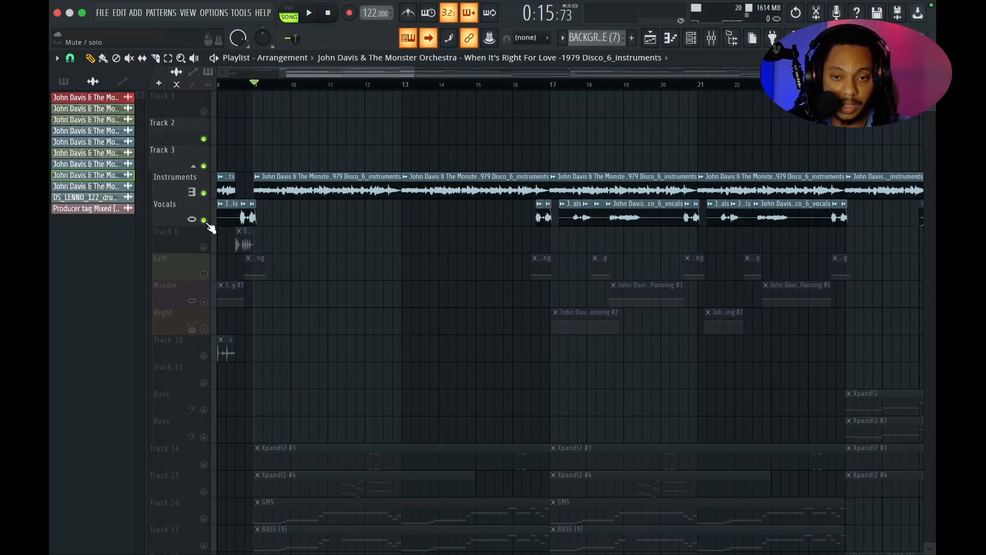
pyautogui.hscroll(3, 450, 154)
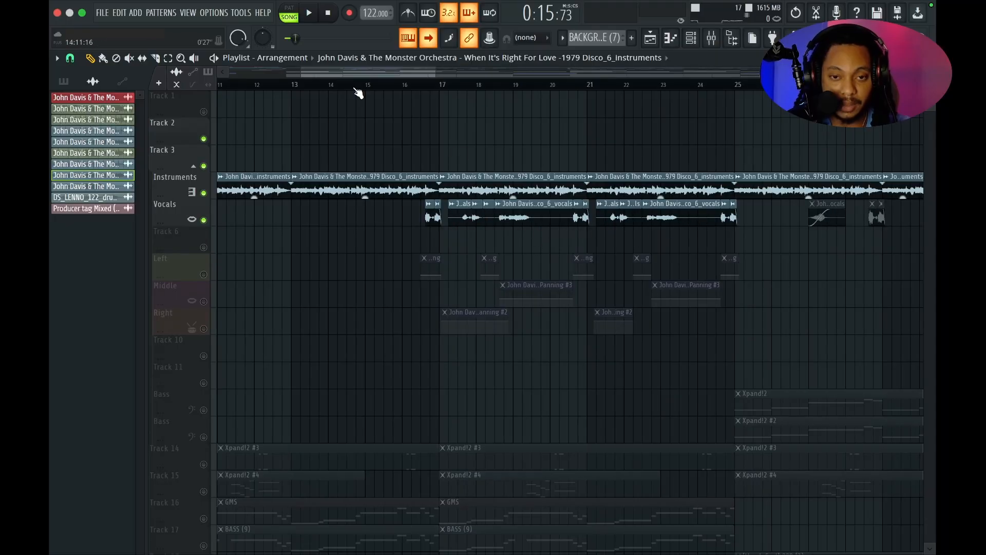
pyautogui.click(413, 87)
pyautogui.press('space')
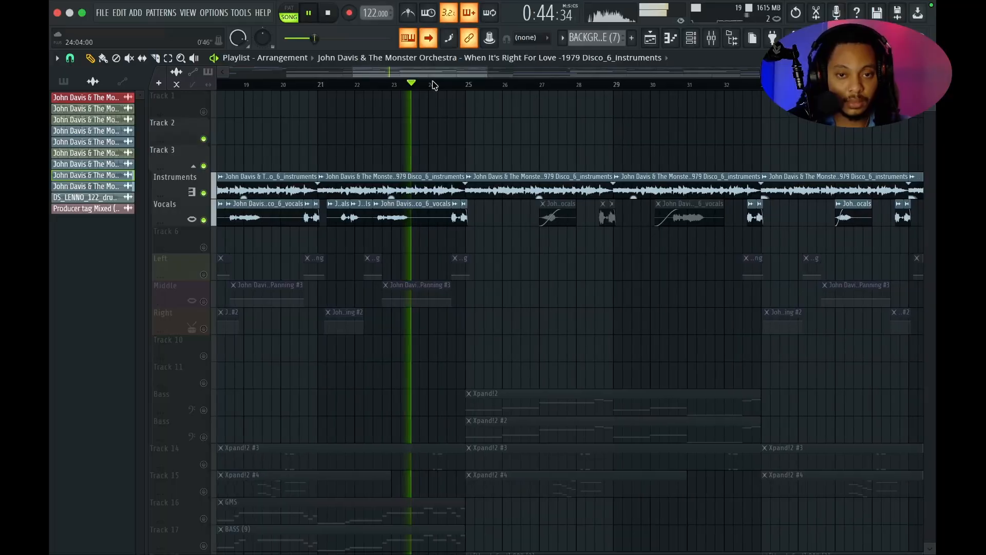
pyautogui.click(314, 20)
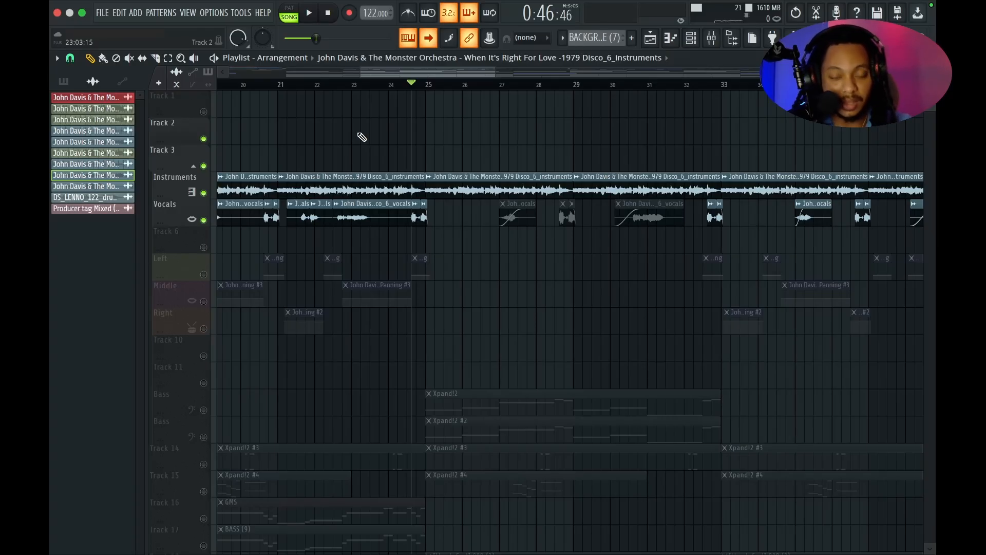
pyautogui.hscroll(-10, 391, 161)
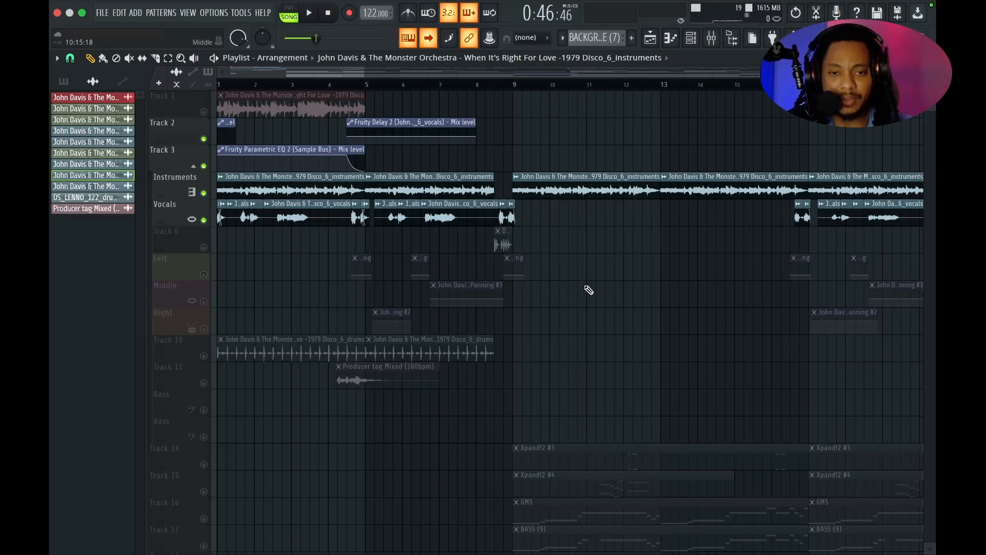
pyautogui.scroll(-2, 589, 291)
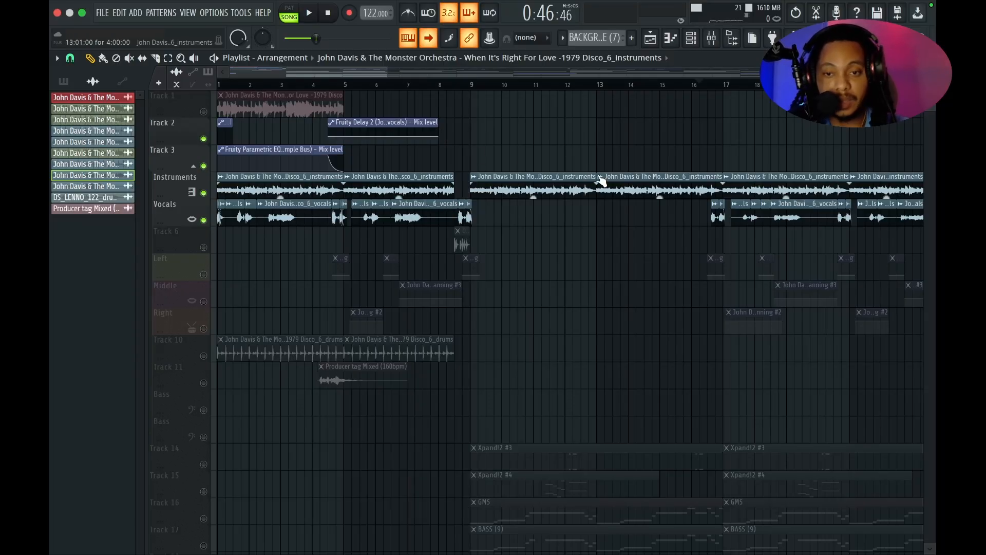
pyautogui.scroll(-3, 598, 181)
pyautogui.hscroll(4, 599, 180)
pyautogui.scroll(3, 600, 181)
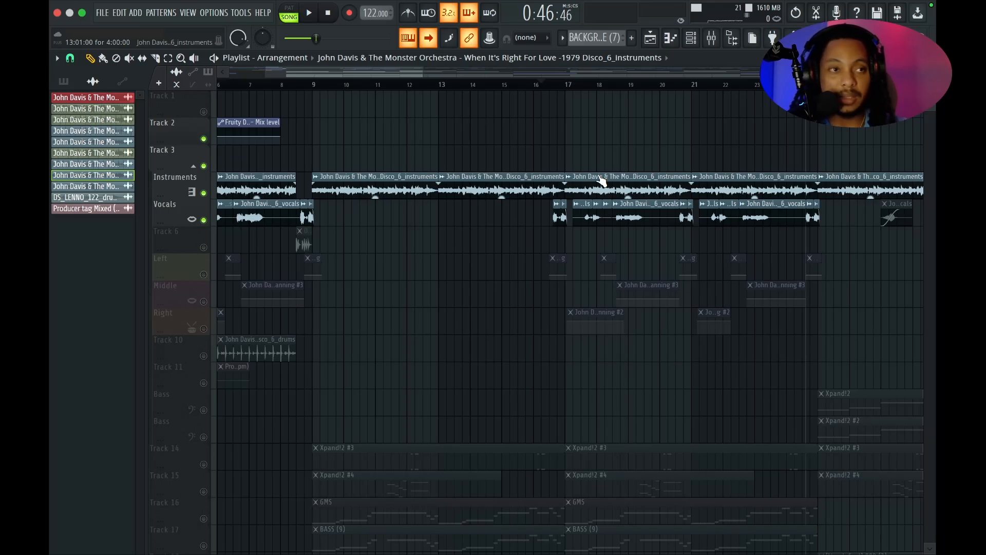
# Unmute the kick on Track 22 and the snares on Tracks 24, 25 and 26, with playback positioned at bar 17
pyautogui.scroll(-10, 601, 180)
pyautogui.hscroll(2, 601, 180)
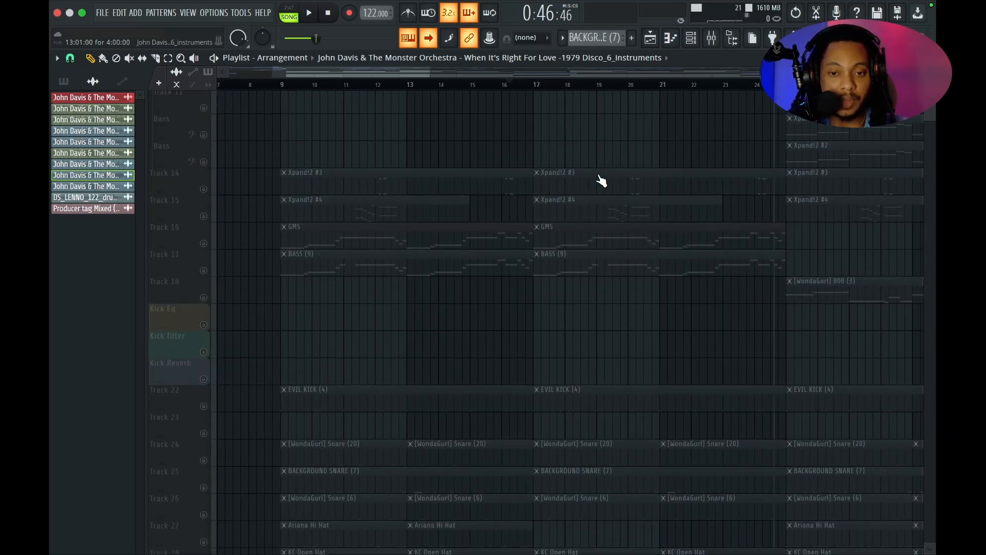
pyautogui.scroll(1, 495, 169)
pyautogui.hscroll(1, 495, 169)
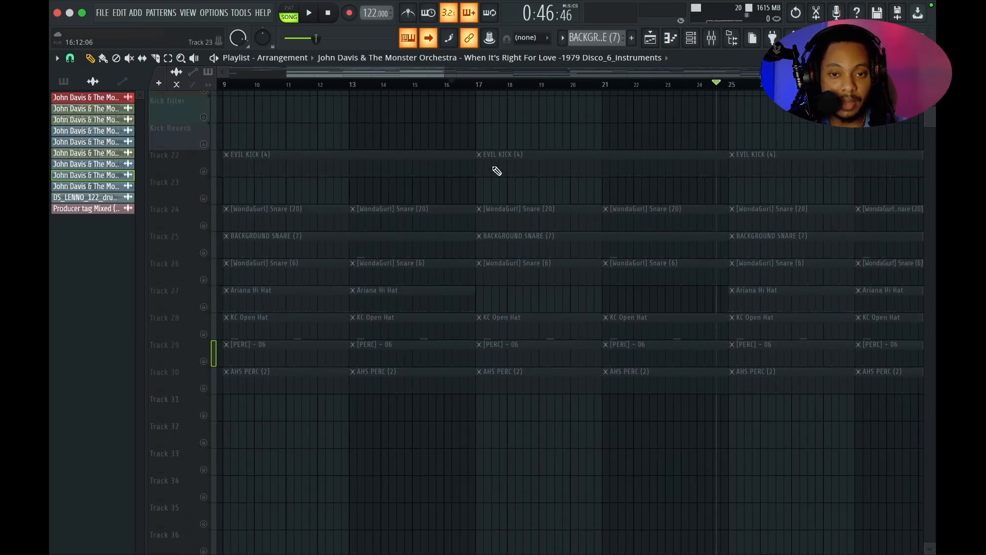
pyautogui.click(204, 193)
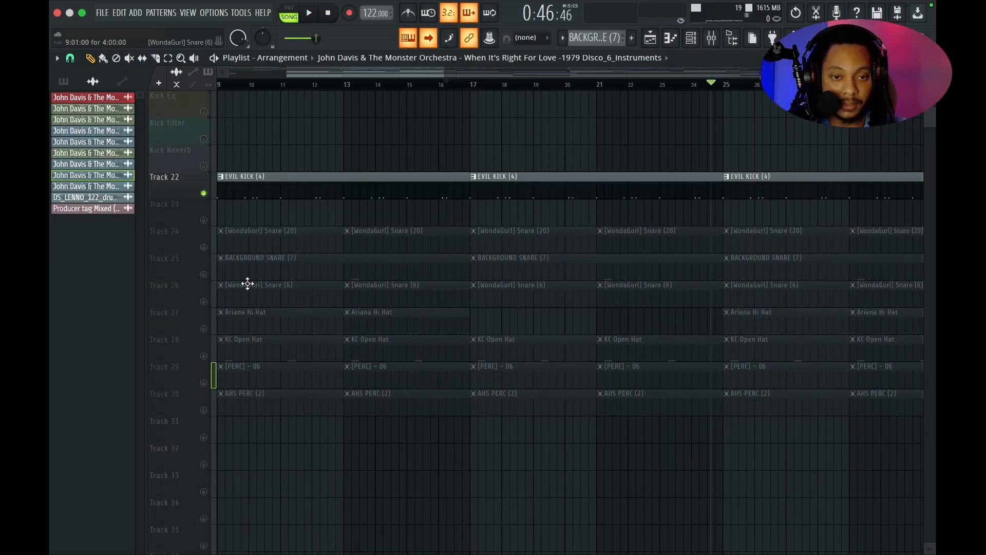
pyautogui.click(204, 248)
pyautogui.click(471, 85)
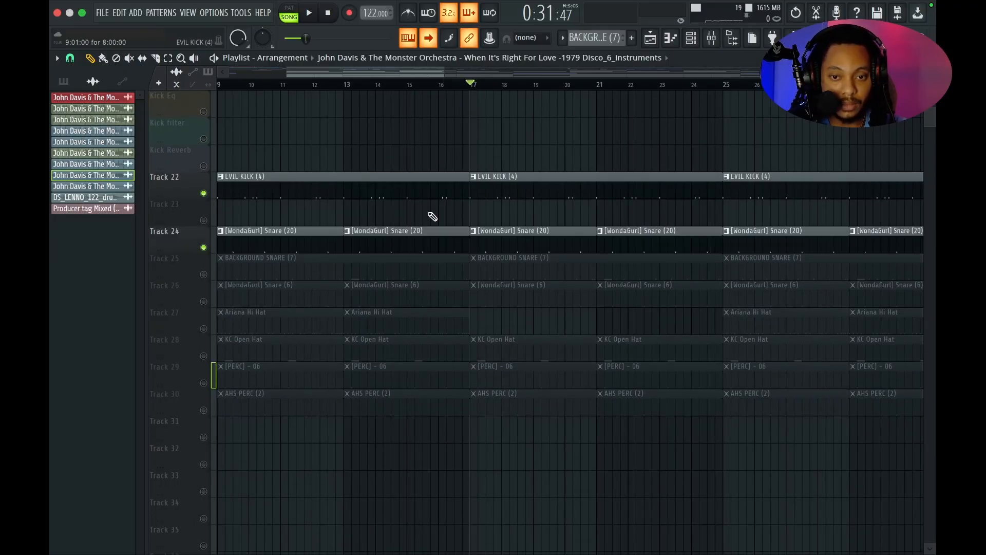
pyautogui.click(204, 274)
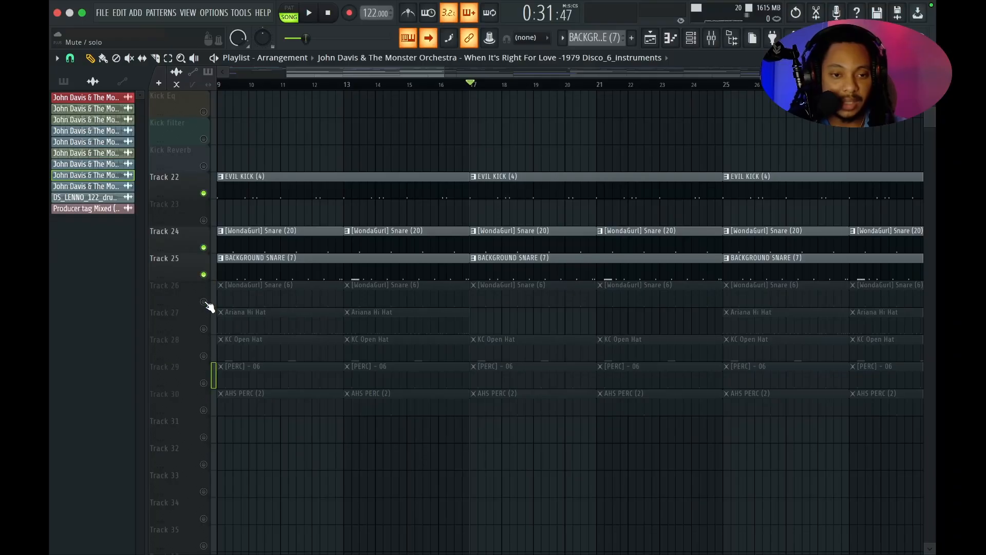
pyautogui.click(203, 301)
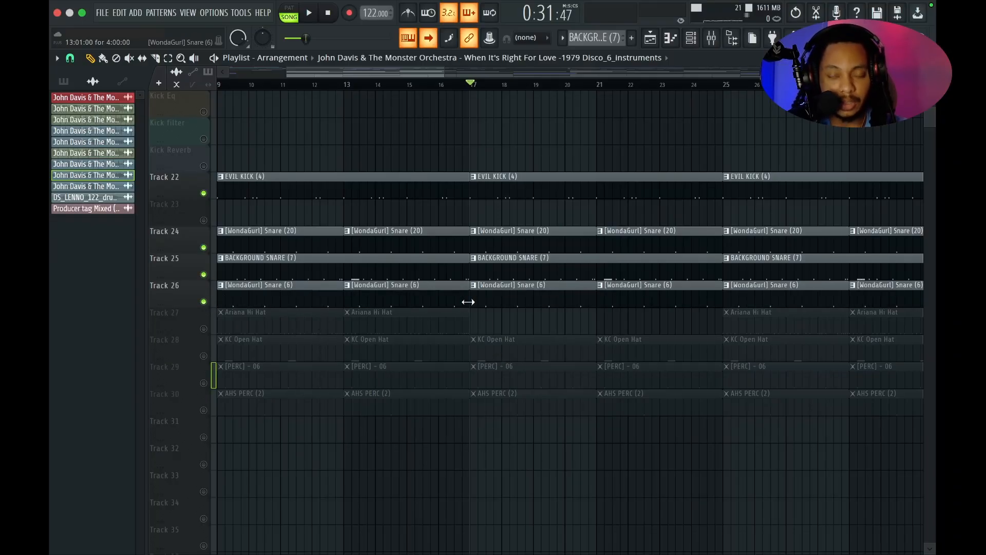
# Listen to the kick and layered snares from bar 17
pyautogui.scroll(5, 467, 297)
pyautogui.press('space')
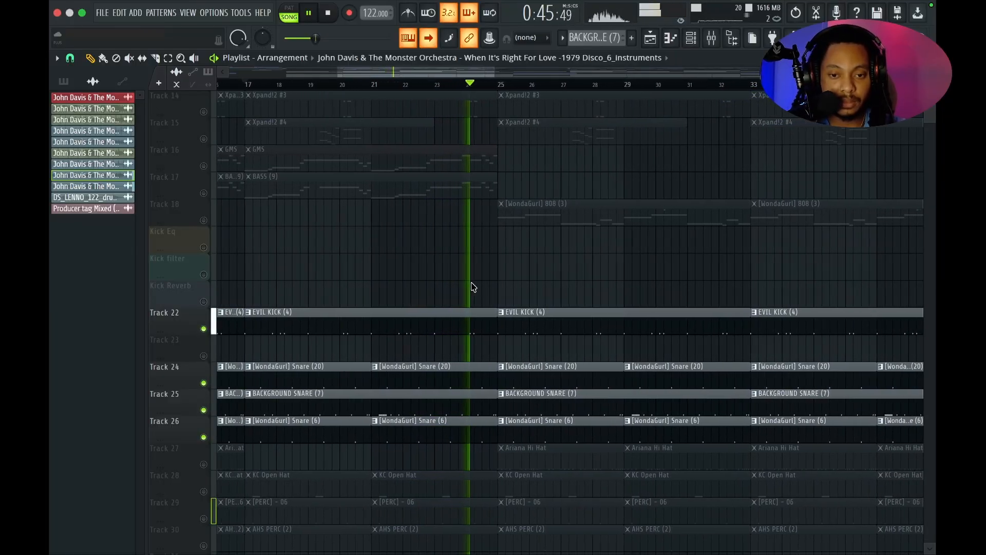
pyautogui.press('space')
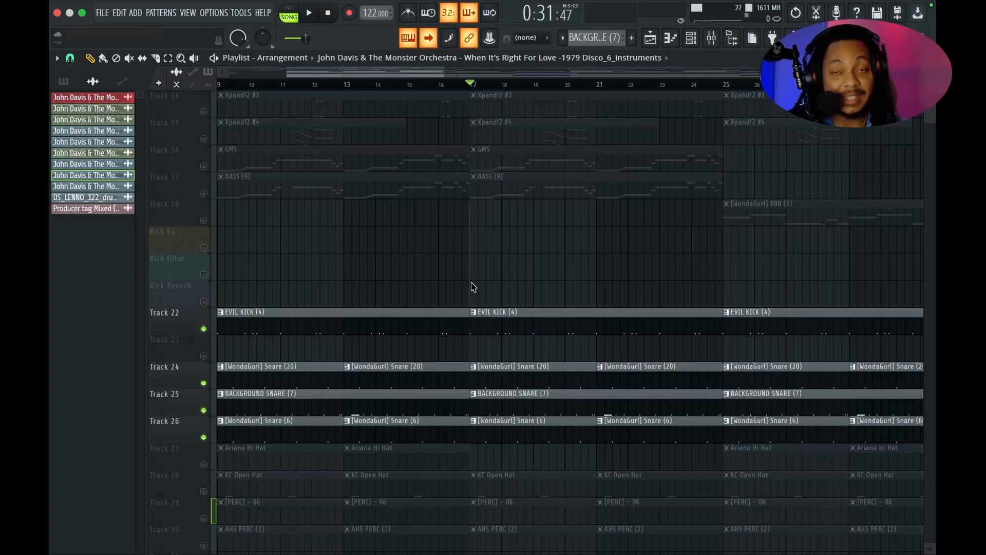
# Play the kick and snare pattern from its beginning at bar 9
pyautogui.scroll(13, 420, 286)
pyautogui.hscroll(-5, 420, 286)
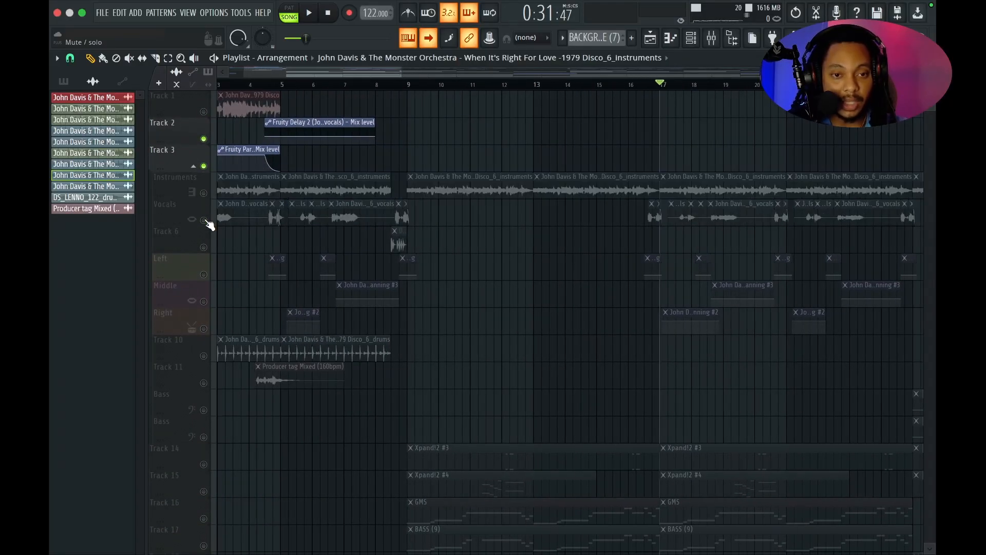
pyautogui.scroll(-11, 440, 308)
pyautogui.hscroll(2, 441, 308)
pyautogui.scroll(-3, 442, 308)
pyautogui.hscroll(2, 442, 308)
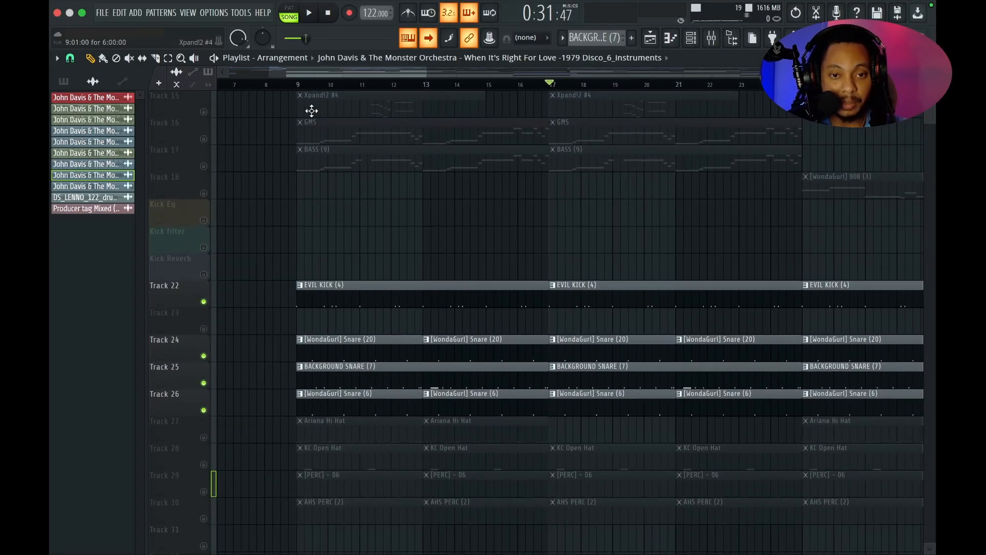
pyautogui.click(298, 83)
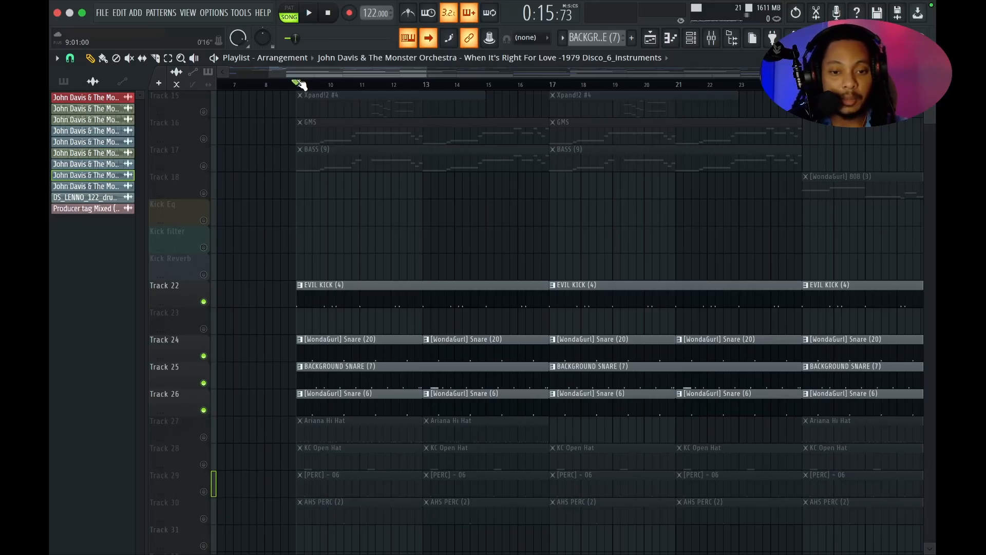
pyautogui.press('space')
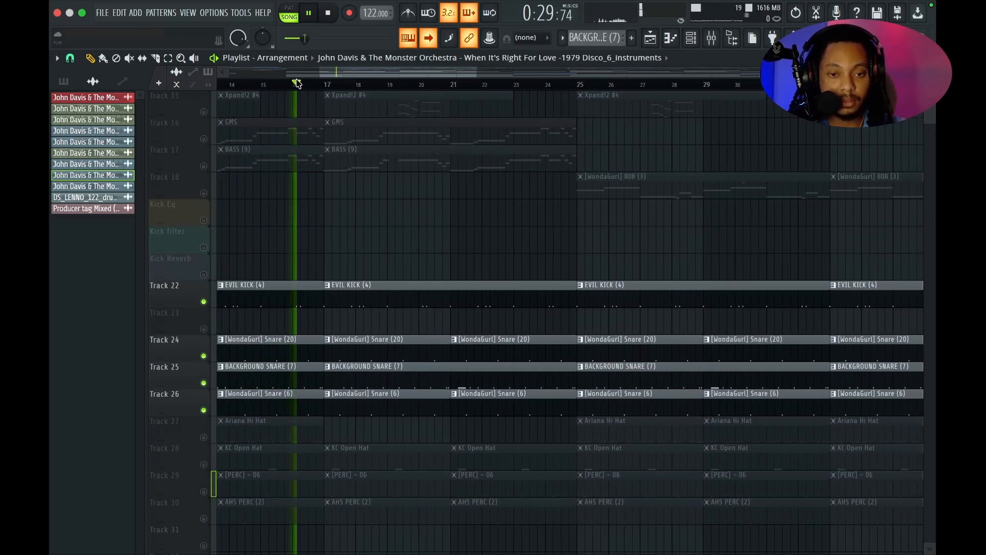
pyautogui.press('space')
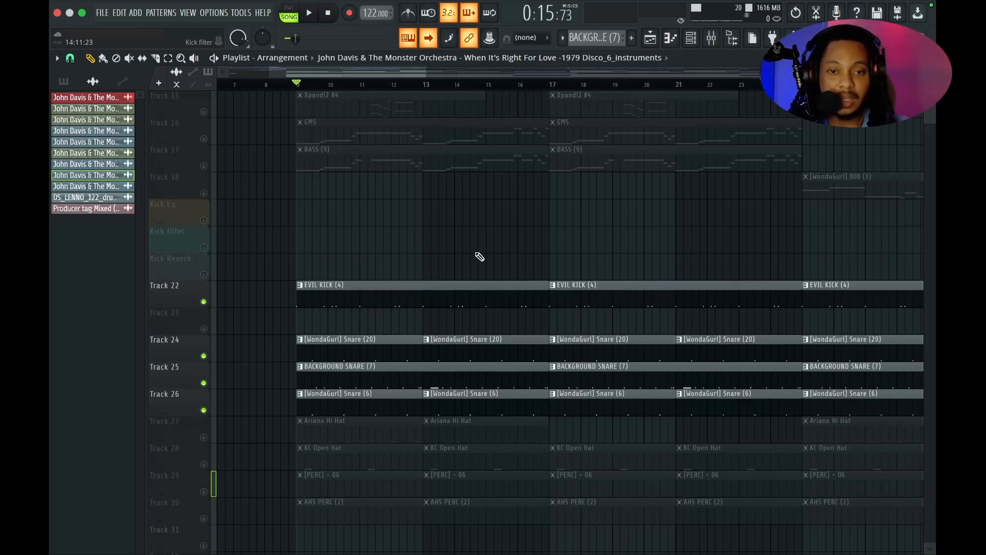
# Unmute the Instruments and Vocals tracks so they play with the drums
pyautogui.scroll(-3, 454, 245)
pyautogui.scroll(7, 453, 244)
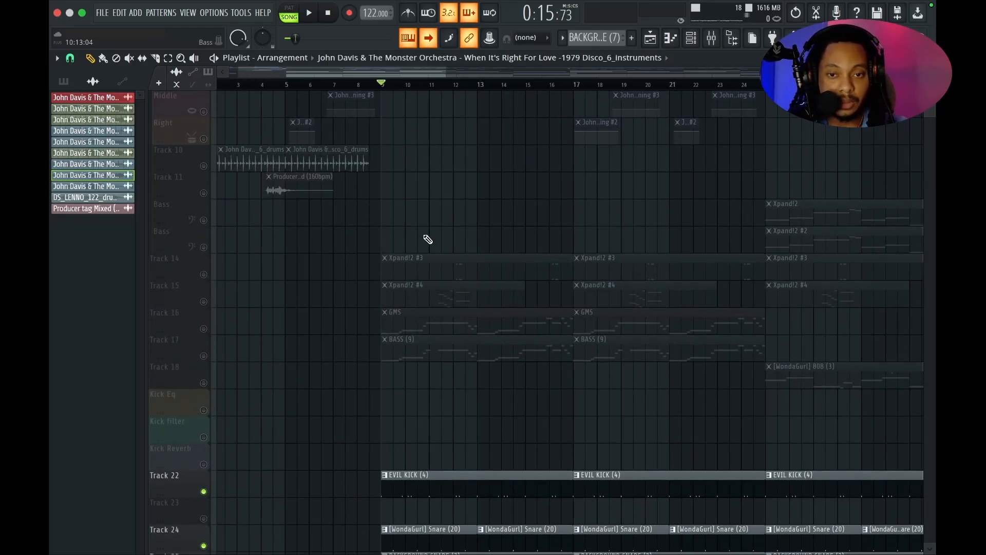
pyautogui.scroll(6, 428, 240)
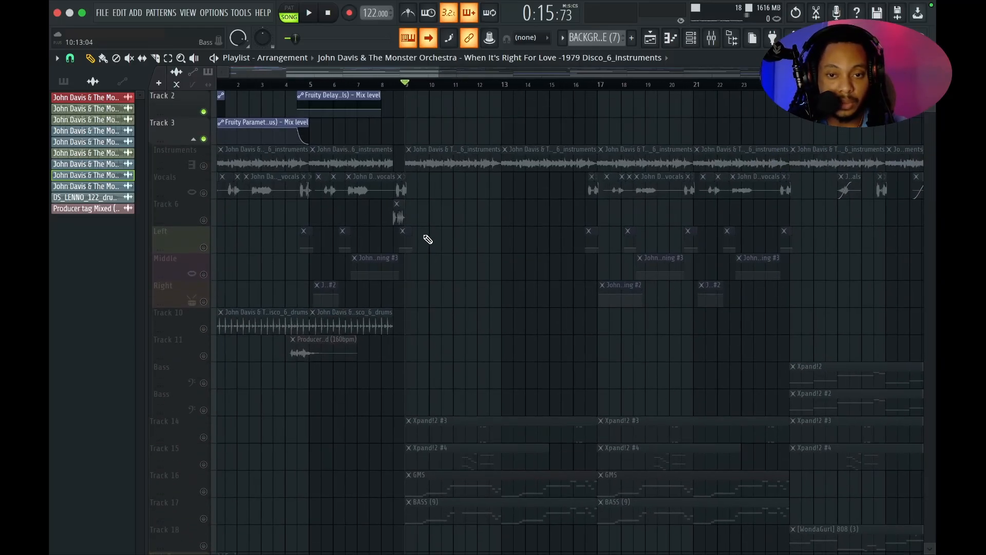
pyautogui.click(203, 166)
pyautogui.click(204, 193)
# Unmute the hi-hat, open hat and percussion on Tracks 27, 28, 29 and 30
pyautogui.hscroll(10, 419, 247)
pyautogui.scroll(-3, 419, 247)
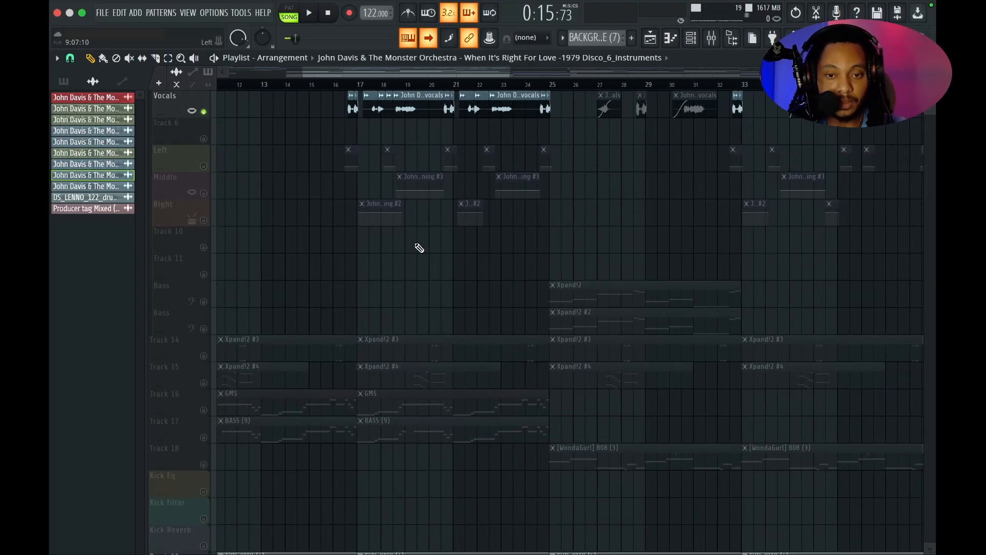
pyautogui.scroll(-13, 419, 247)
pyautogui.hscroll(-5, 419, 248)
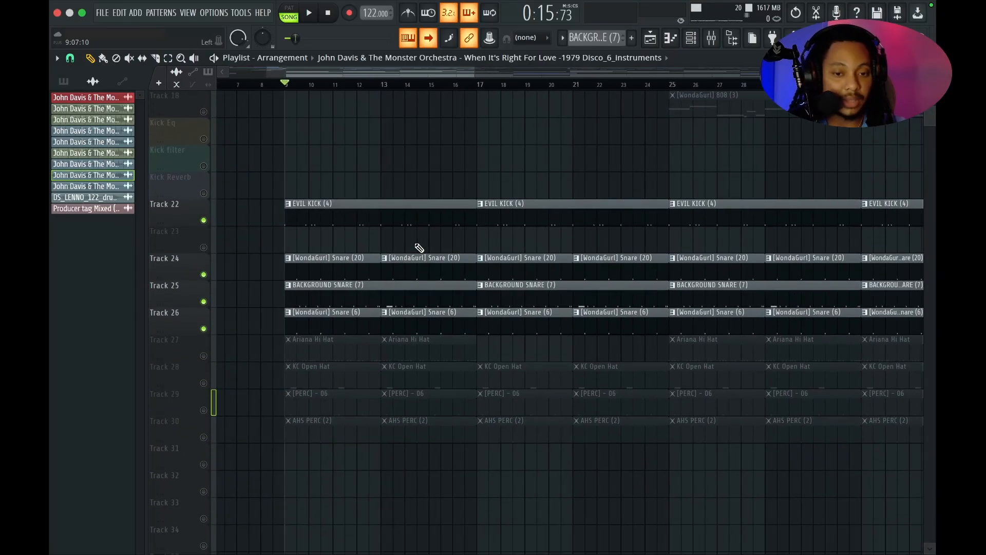
pyautogui.click(203, 355)
pyautogui.click(203, 383)
pyautogui.click(204, 410)
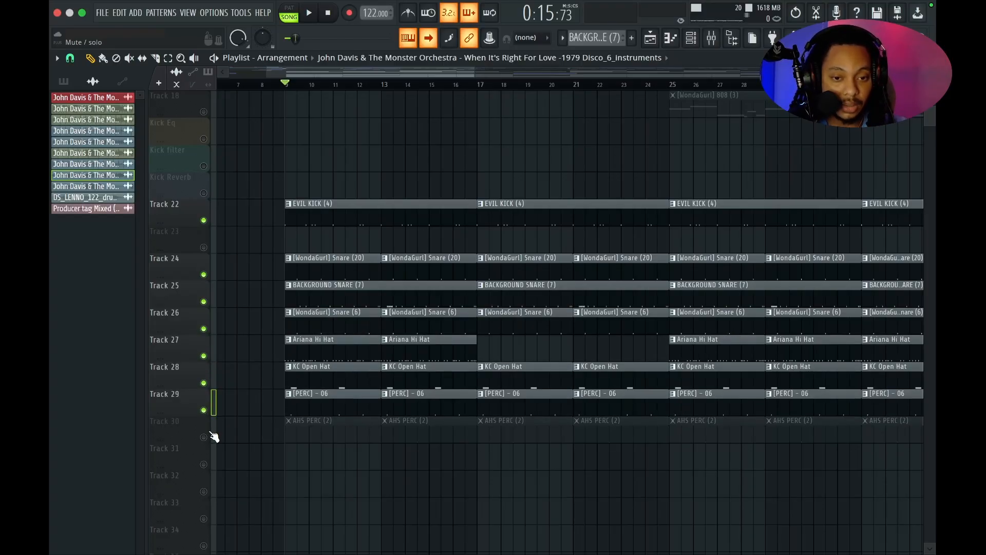
pyautogui.click(204, 437)
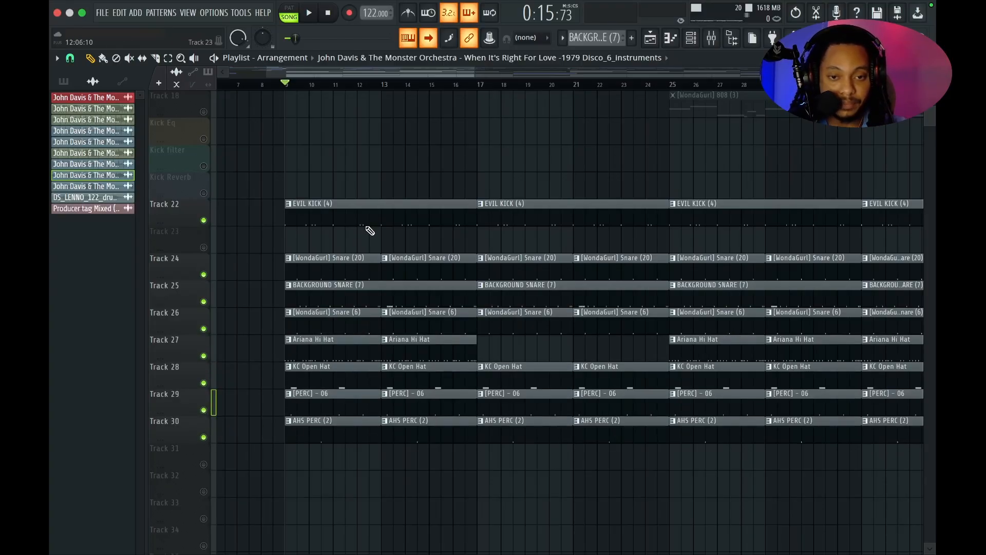
# Listen to the full drum pattern with kick, snares, hats and percussion from bar 9
pyautogui.scroll(-1, 308, 221)
pyautogui.press('space')
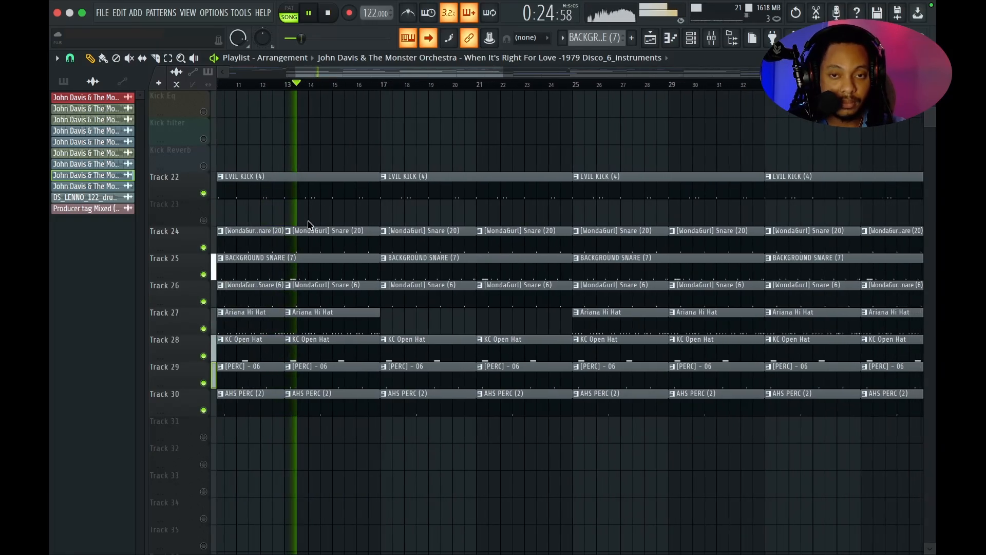
pyautogui.press('space')
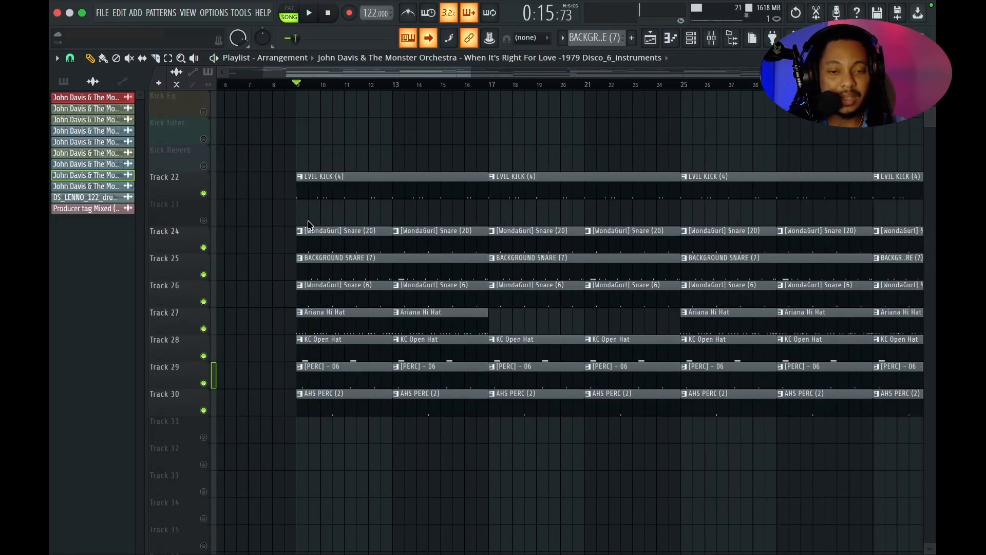
# Isolate the hats and percussion on Tracks 27 to 30 and listen to them from bar 9
pyautogui.rightClick(203, 383)
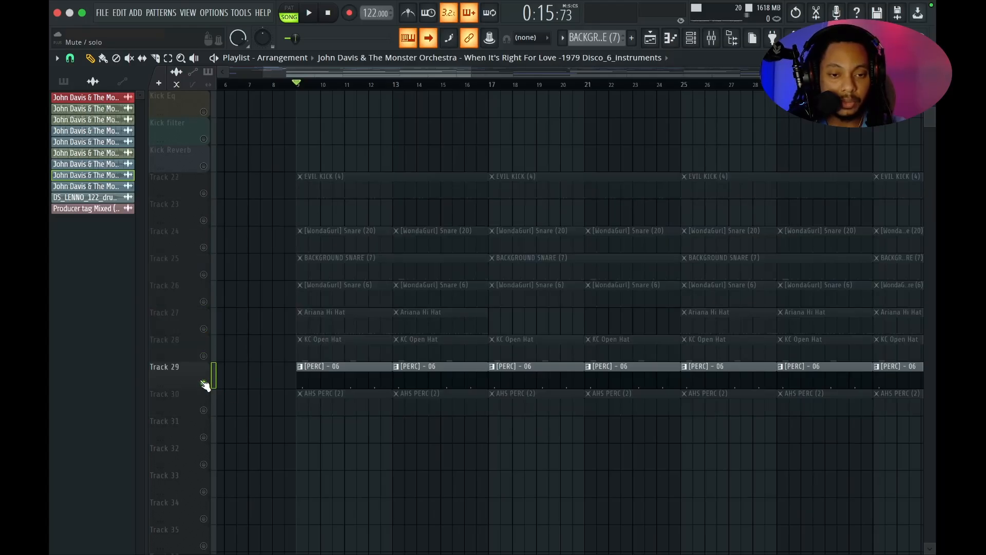
pyautogui.click(203, 409)
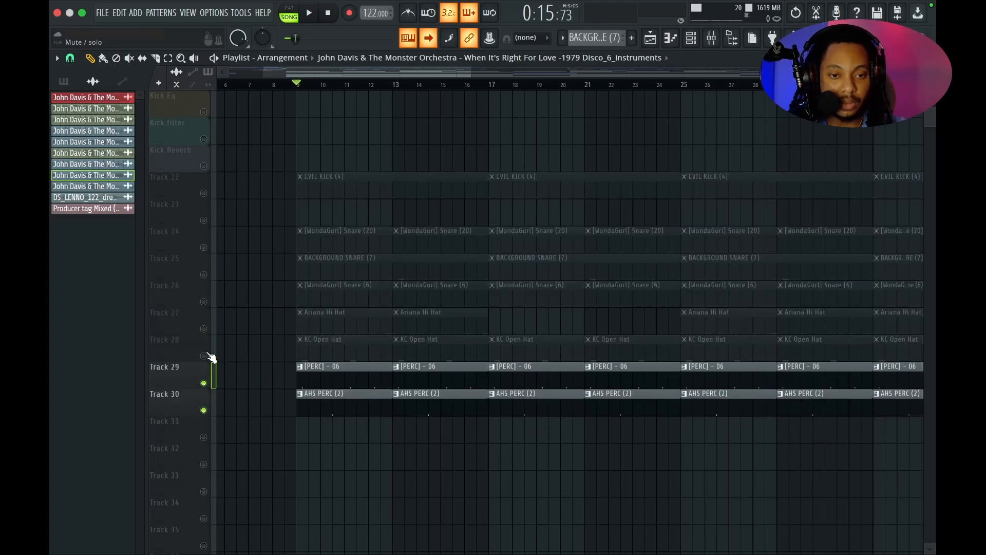
pyautogui.click(203, 355)
pyautogui.click(203, 329)
pyautogui.press('space')
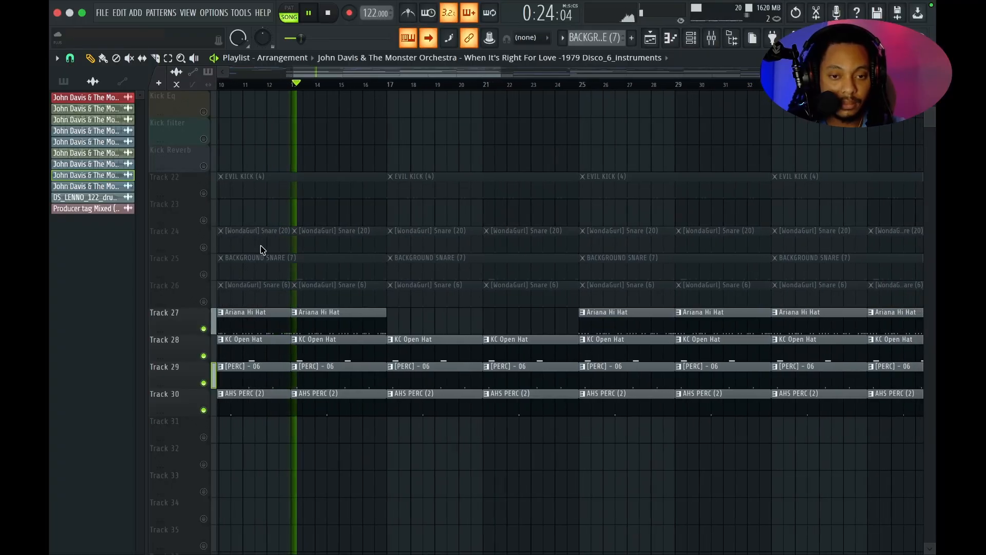
pyautogui.press('space')
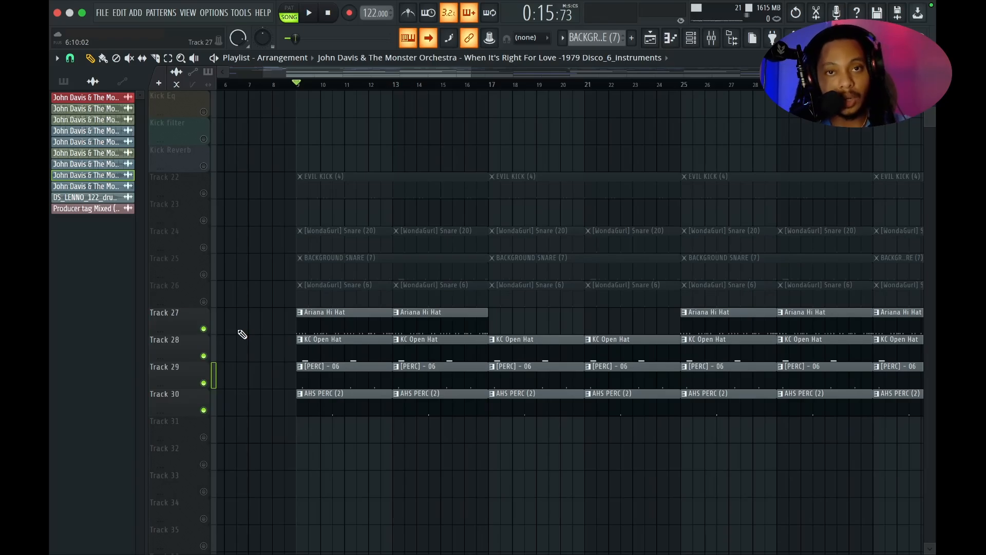
# Unmute Tracks 23 to 26 with the snares, plus the GMS and BASS parts on Tracks 16 and 17
pyautogui.scroll(3, 259, 299)
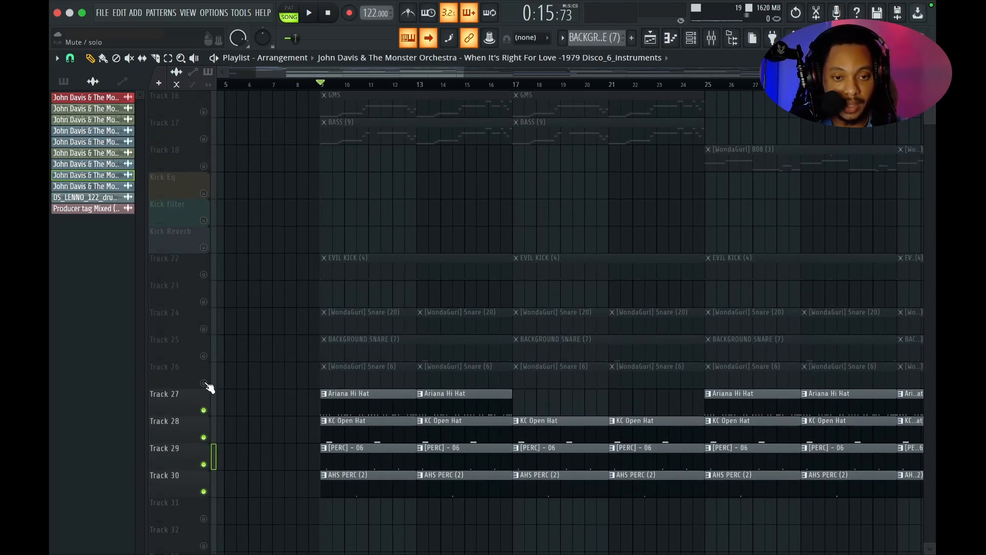
pyautogui.moveTo(205, 385); pyautogui.dragTo(202, 288)
pyautogui.scroll(4, 280, 254)
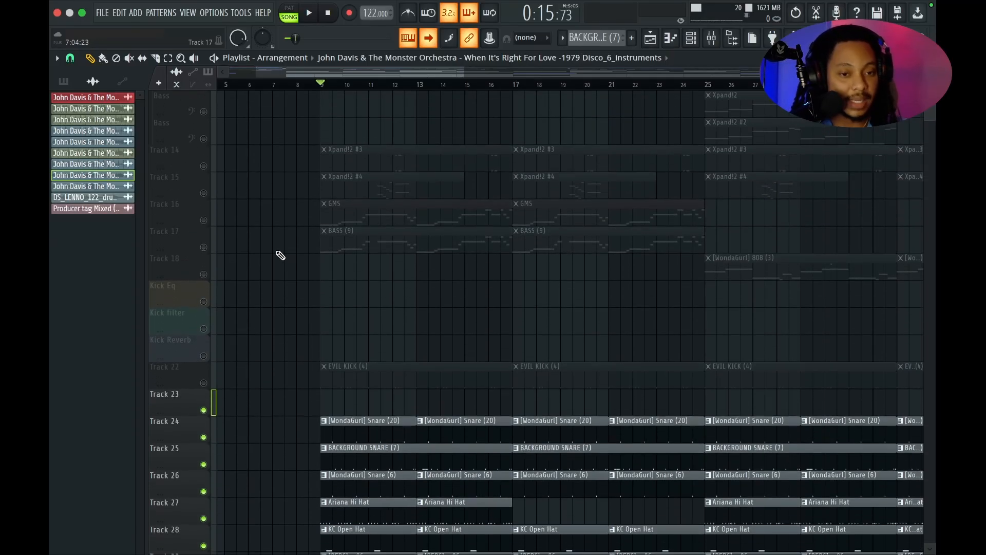
pyautogui.click(204, 248)
pyautogui.click(203, 220)
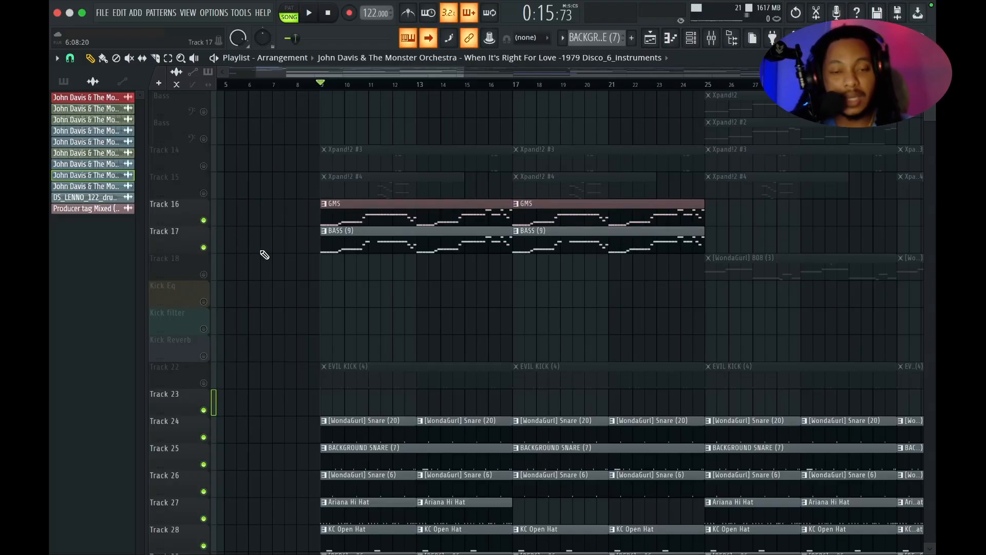
# Unmute Instruments, Vocals and the automation on Tracks 2 and 3, and briefly play the arrangement from bar 9
pyautogui.scroll(10, 264, 255)
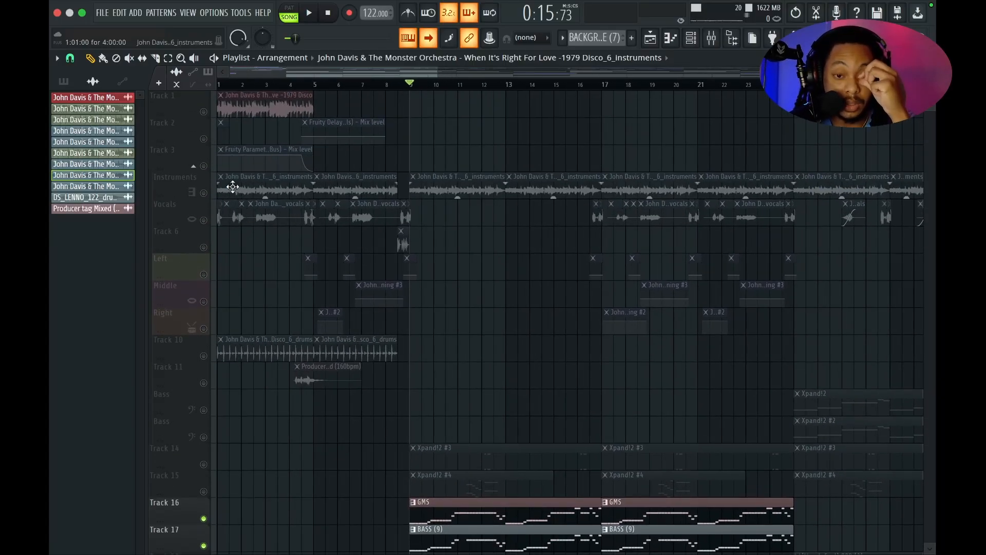
pyautogui.click(203, 191)
pyautogui.click(203, 166)
pyautogui.click(204, 139)
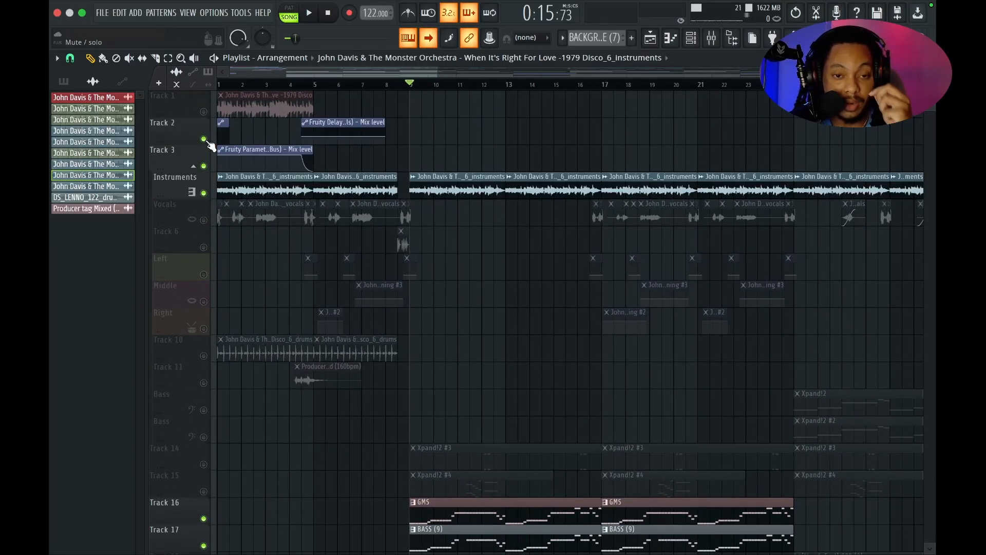
pyautogui.click(204, 220)
pyautogui.press('space')
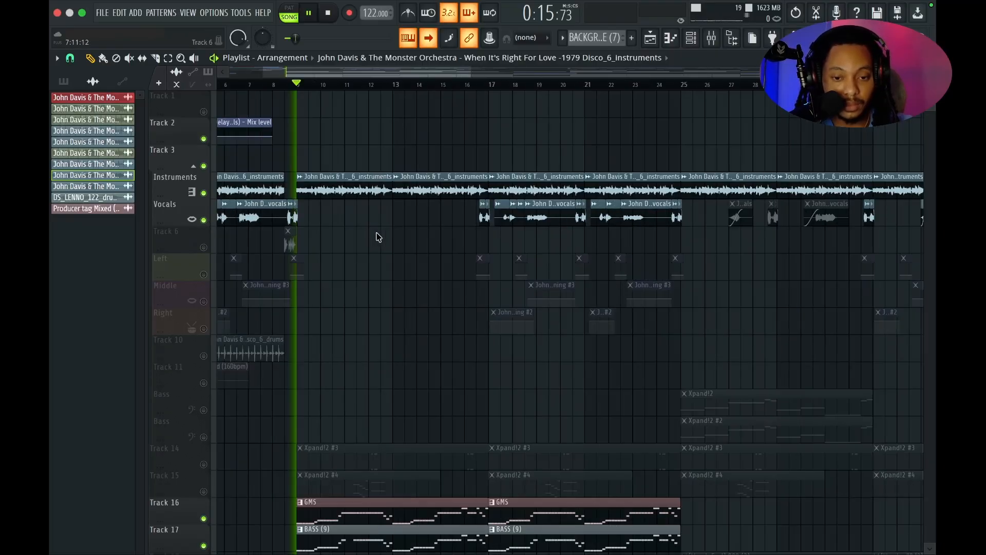
pyautogui.press('space')
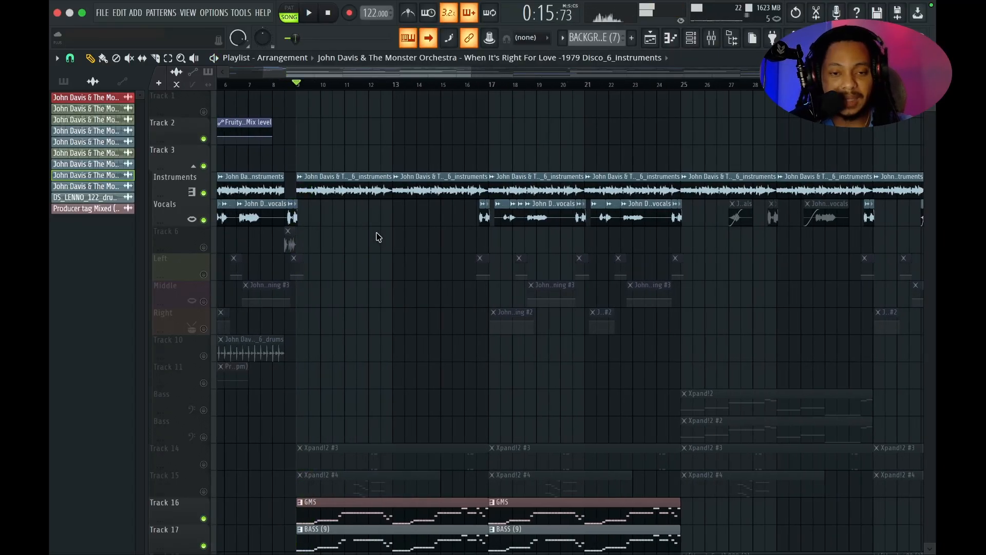
# Isolate the GMS and BASS parts on Tracks 16 and 17 and listen to them from bar 9
pyautogui.scroll(-4, 297, 337)
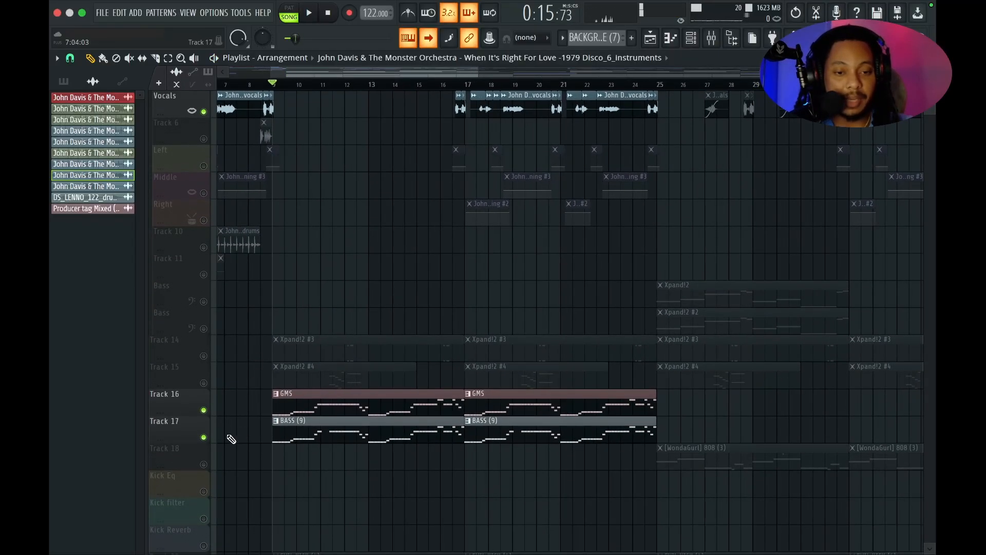
pyautogui.click(204, 410)
pyautogui.click(204, 410)
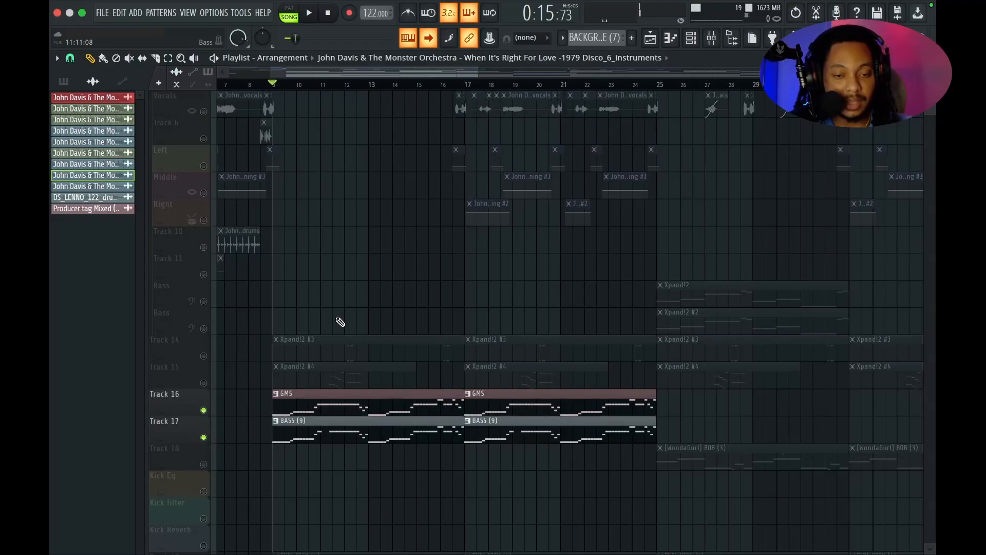
pyautogui.press('space')
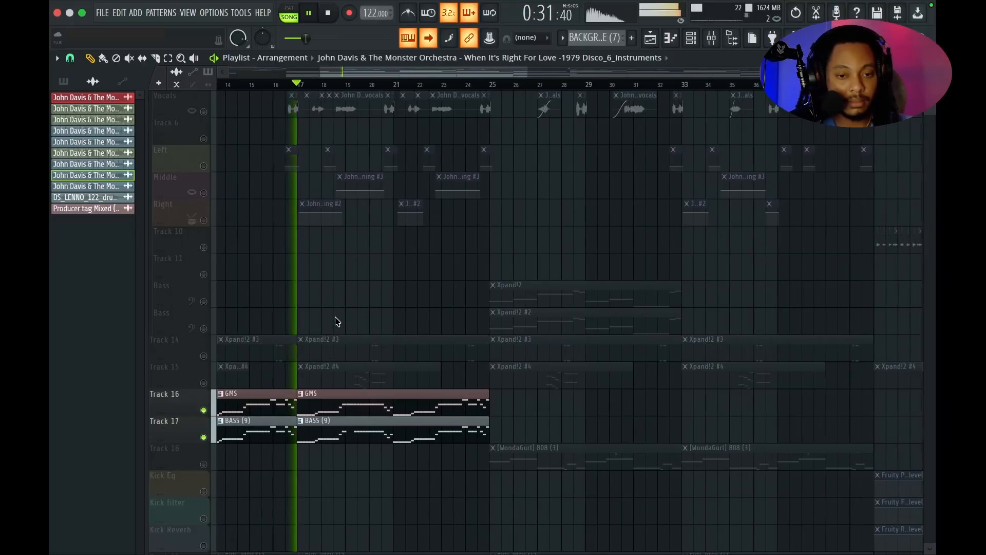
pyautogui.press('space')
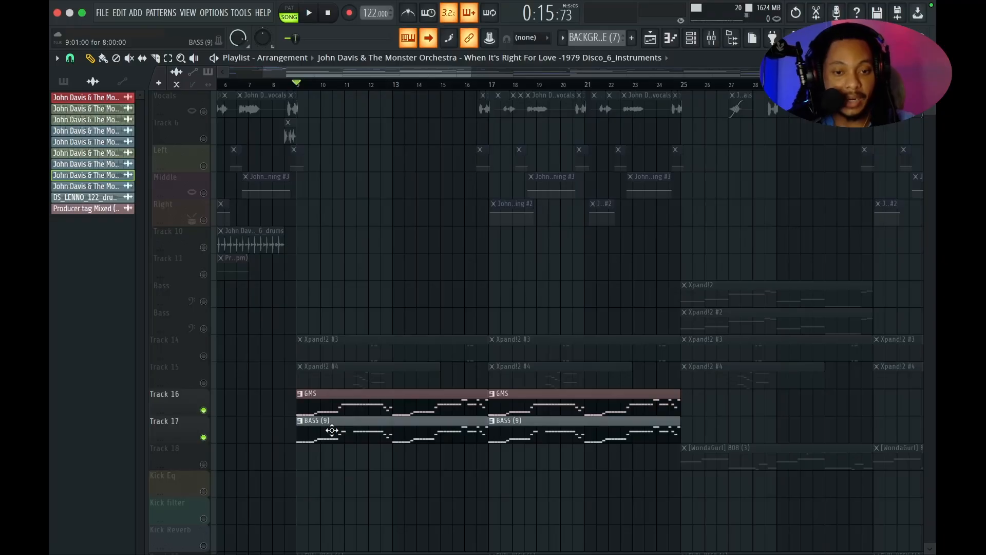
# Unmute the Instruments and Vocals tracks alongside the GMS and BASS parts
pyautogui.scroll(2, 331, 429)
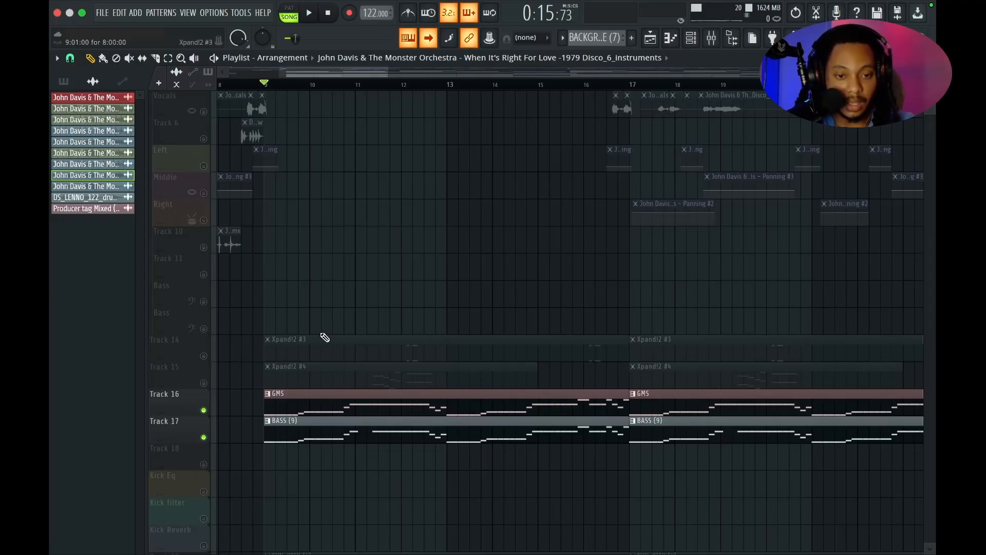
pyautogui.scroll(3, 319, 325)
pyautogui.scroll(-1, 319, 325)
pyautogui.click(203, 165)
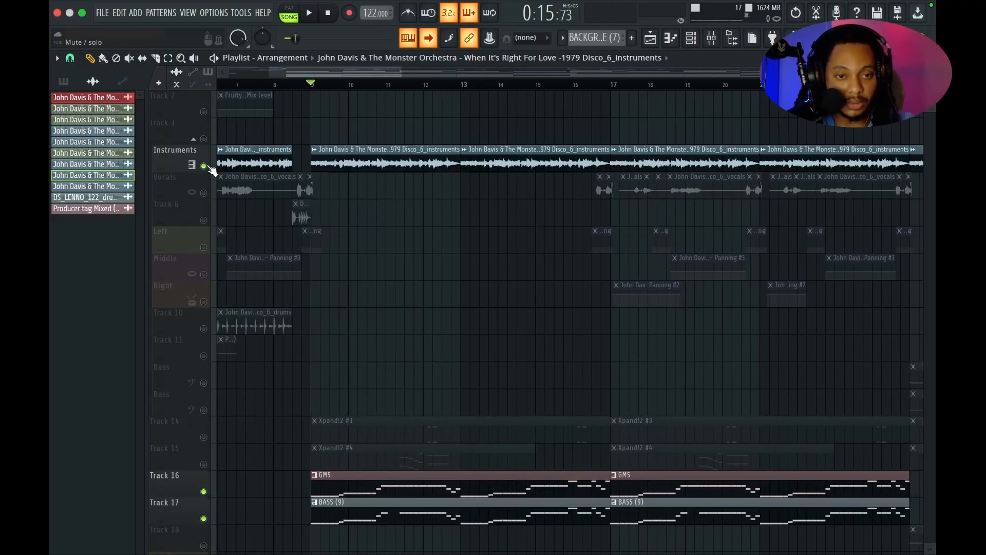
pyautogui.click(204, 192)
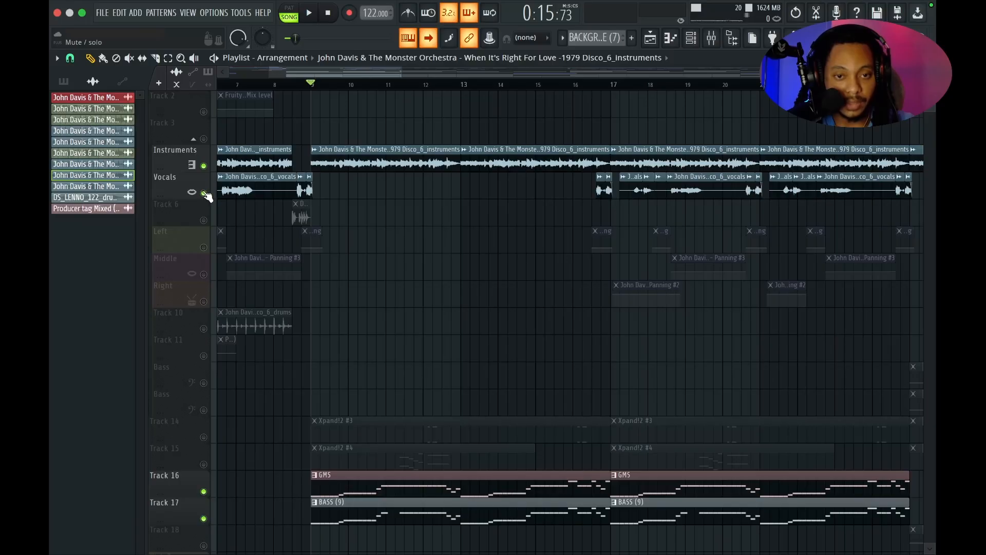
# Unmute Tracks 22 to 30 to bring back the kick, snares, hats and percussion
pyautogui.scroll(-10, 335, 264)
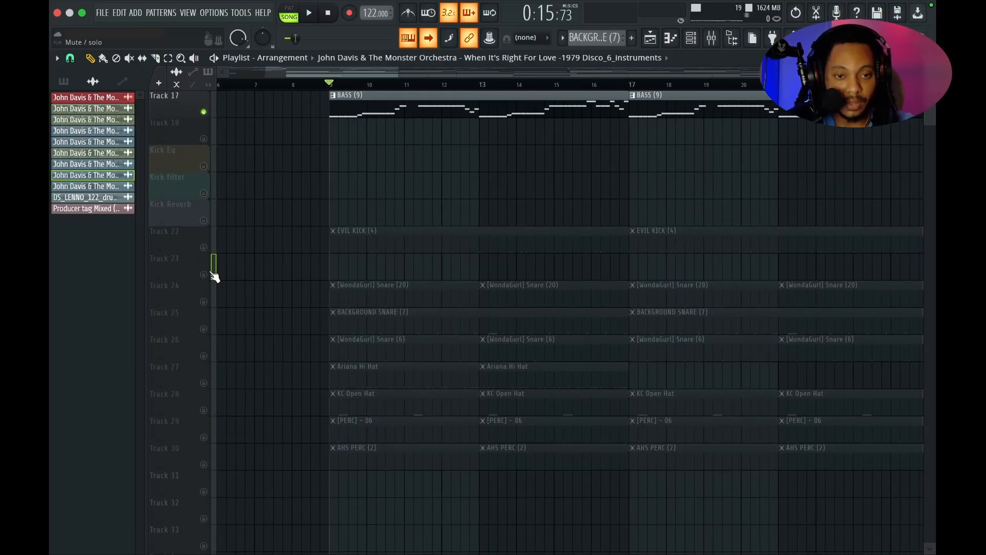
pyautogui.click(203, 274)
pyautogui.click(203, 248)
pyautogui.click(203, 302)
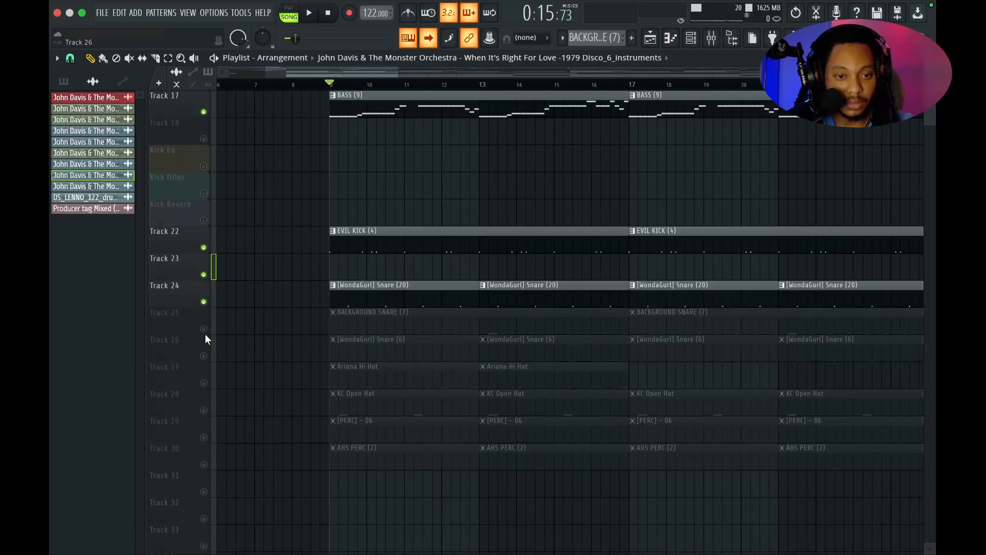
pyautogui.click(203, 329)
pyautogui.click(204, 356)
pyautogui.click(203, 383)
pyautogui.click(203, 411)
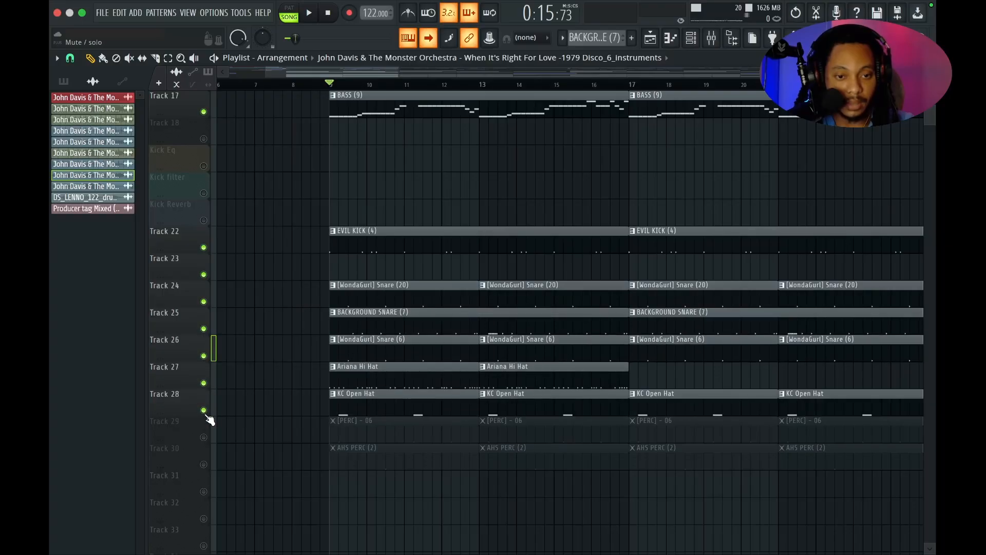
pyautogui.click(203, 437)
pyautogui.click(203, 465)
# Unmute the automation on Tracks 2 and 3 and listen to the sample, bass and drums together from bar 9
pyautogui.scroll(6, 375, 380)
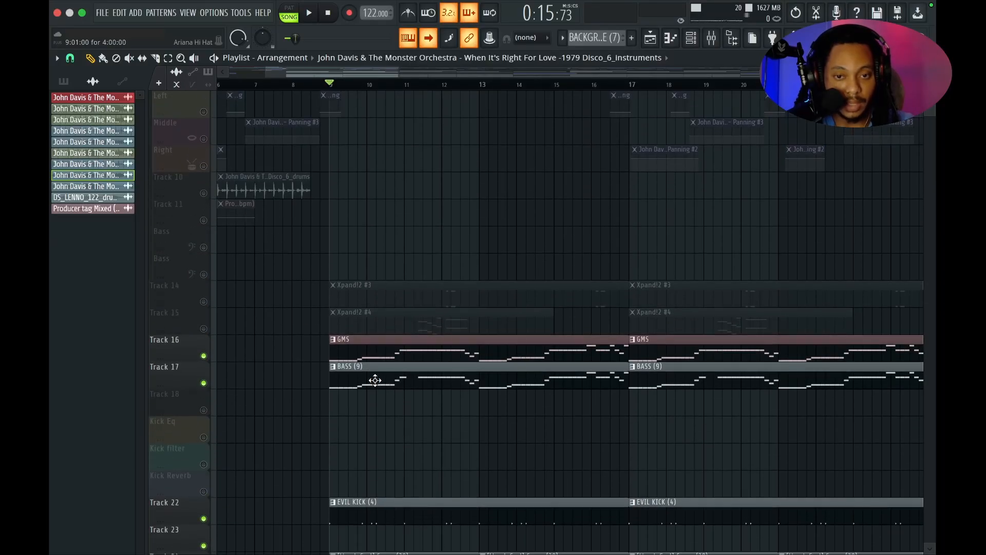
pyautogui.press('space')
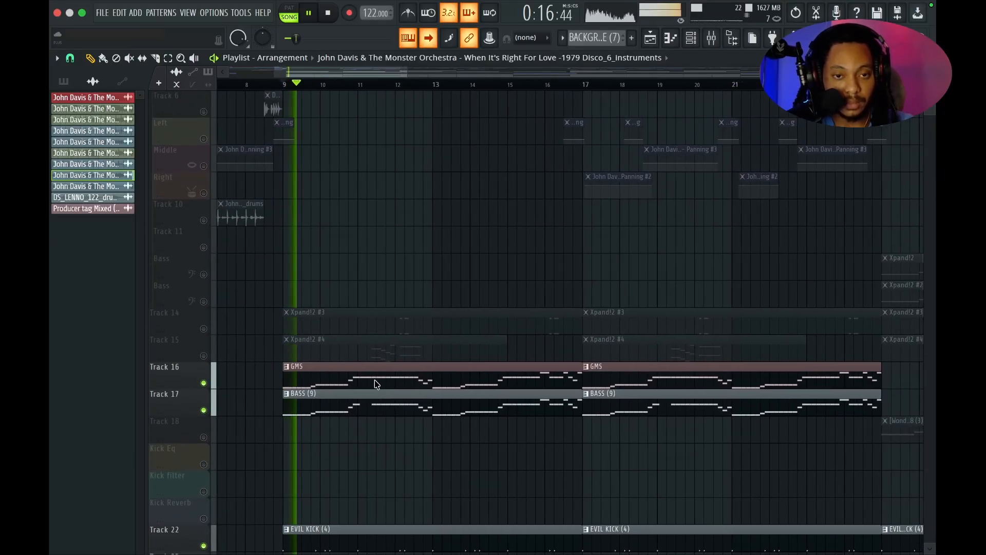
pyautogui.press('space')
pyautogui.scroll(3, 375, 380)
pyautogui.hscroll(-4, 375, 380)
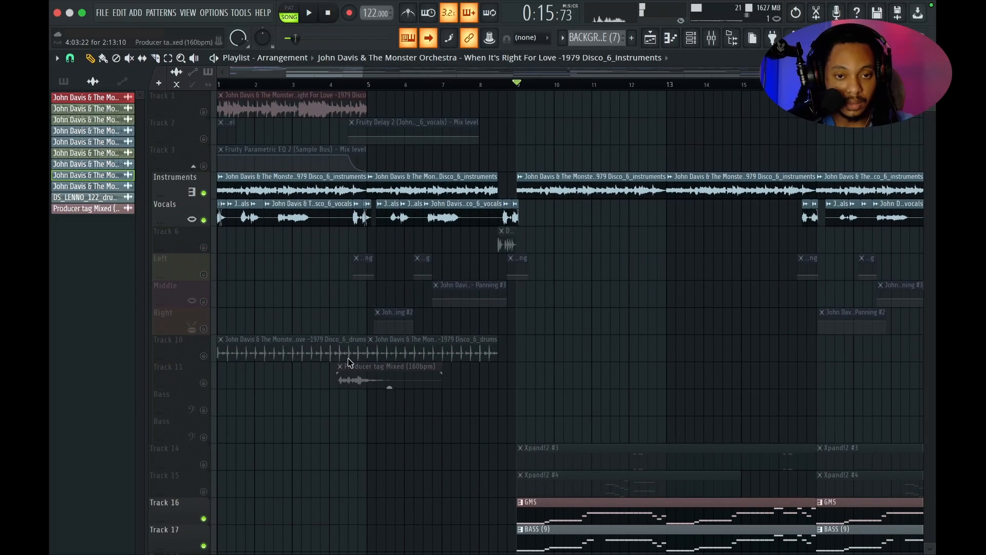
pyautogui.click(203, 166)
pyautogui.click(204, 138)
pyautogui.press('space')
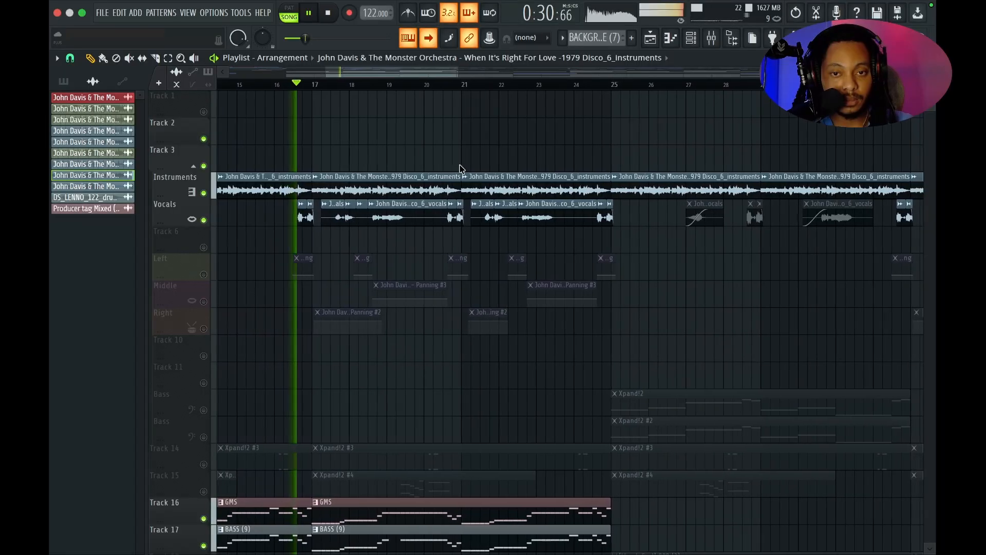
pyautogui.press('space')
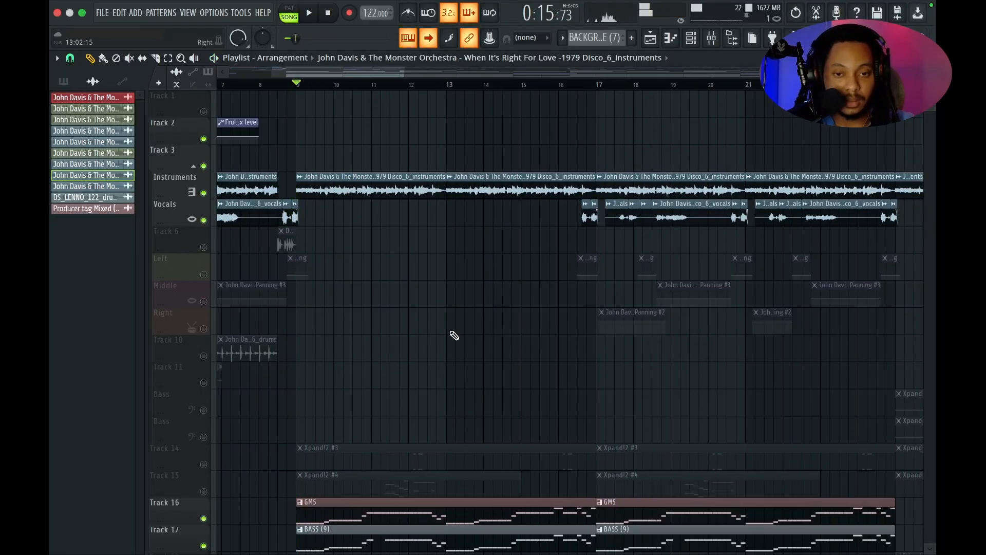
pyautogui.scroll(-10, 455, 335)
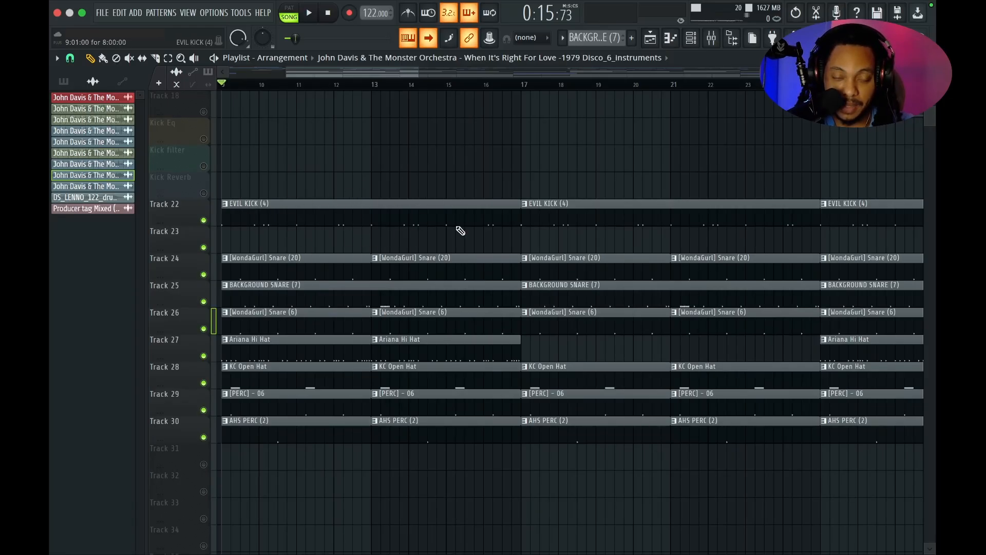
pyautogui.scroll(10, 305, 219)
pyautogui.hscroll(-2, 305, 219)
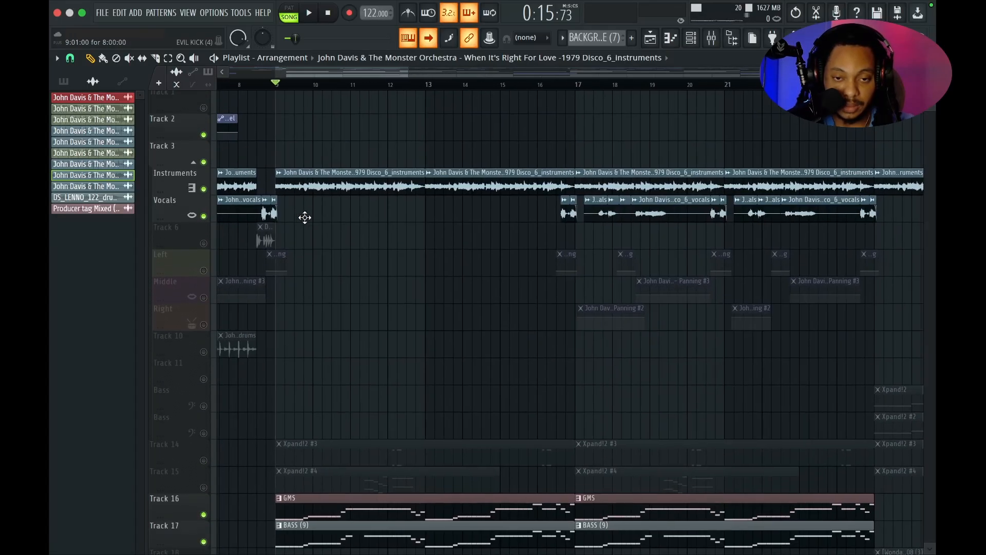
pyautogui.hscroll(3, 434, 301)
pyautogui.hscroll(-5, 434, 300)
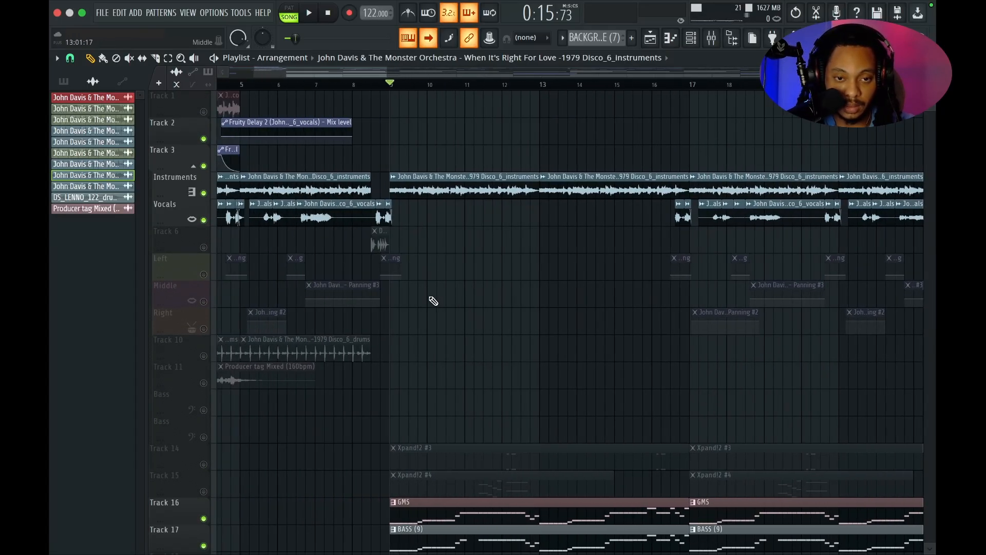
# Isolate the Xpand!2 #3 and Xpand!2 #4 parts on Tracks 14 and 15, with every other track muted
pyautogui.hscroll(5, 434, 301)
pyautogui.scroll(-2, 433, 301)
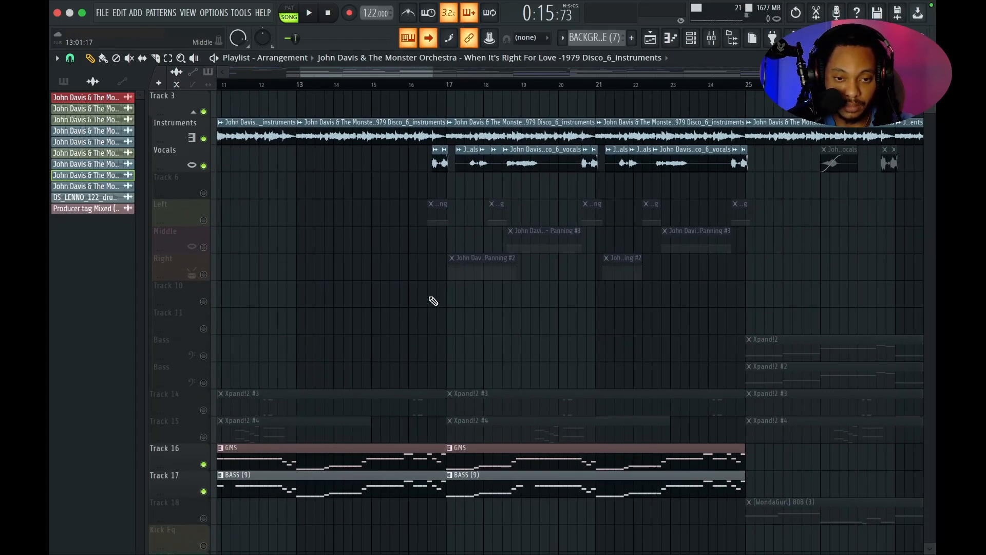
pyautogui.hscroll(-3, 433, 301)
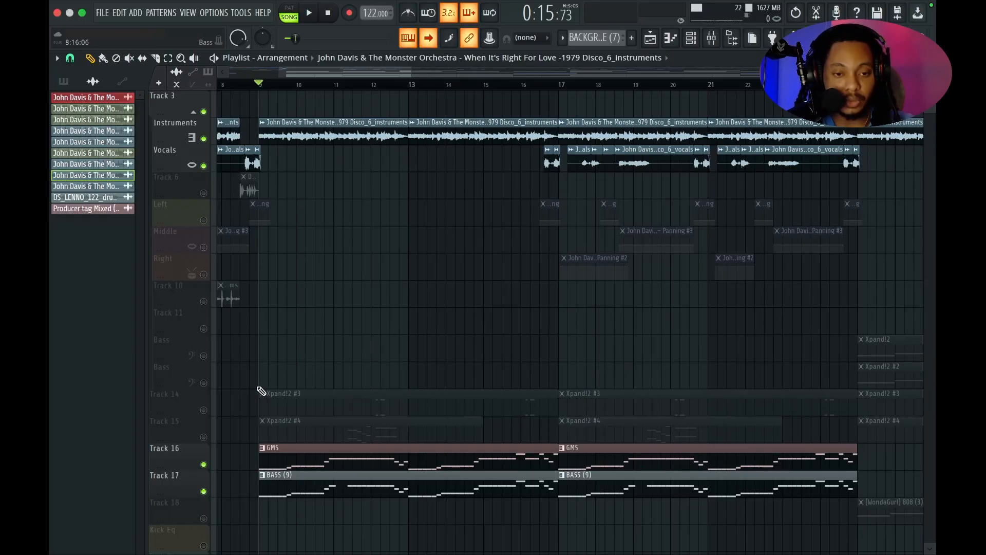
pyautogui.click(204, 410)
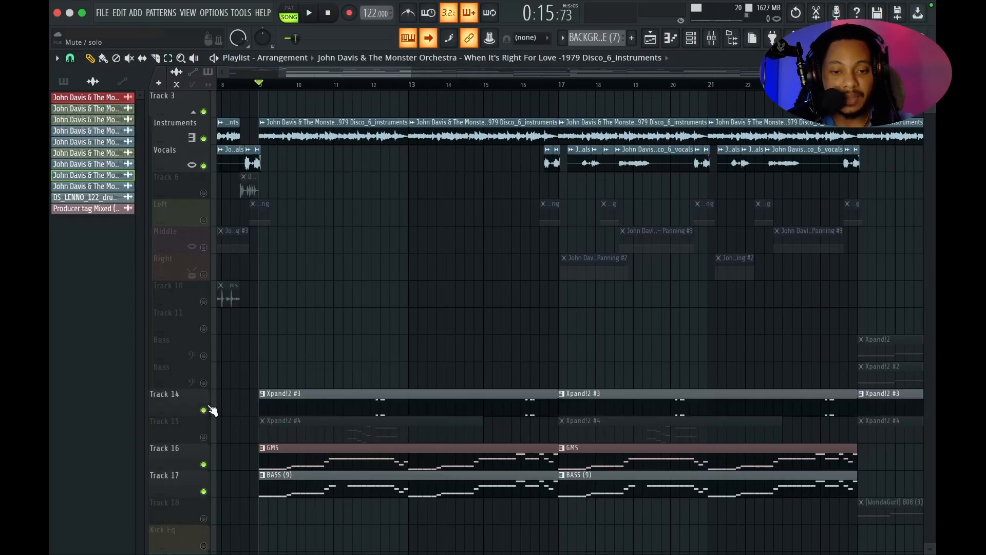
pyautogui.rightClick(203, 437)
pyautogui.click(204, 410)
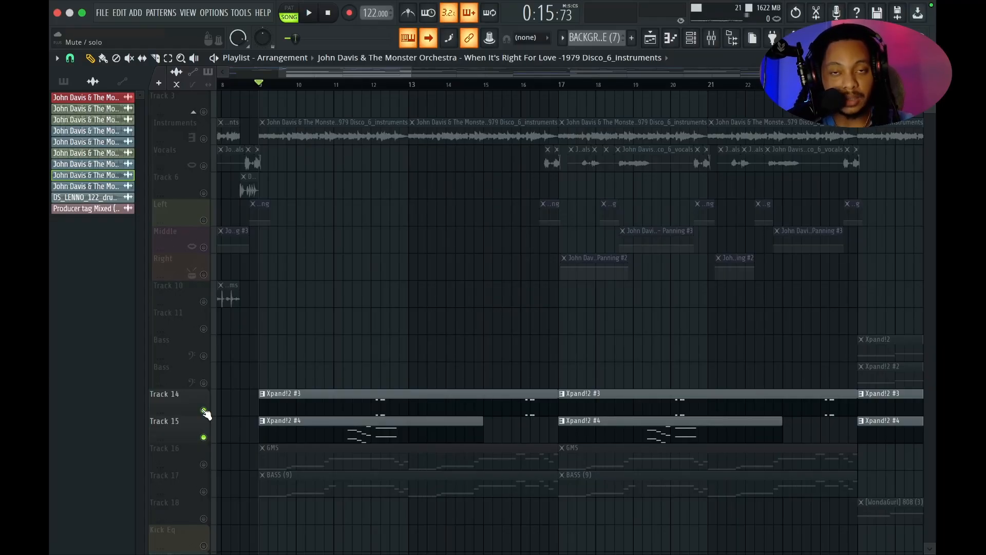
# Listen to the isolated Xpand!2 #3 and #4 parts starting from bar 11
pyautogui.click(326, 101)
pyautogui.rightClick(350, 104)
pyautogui.click(347, 86)
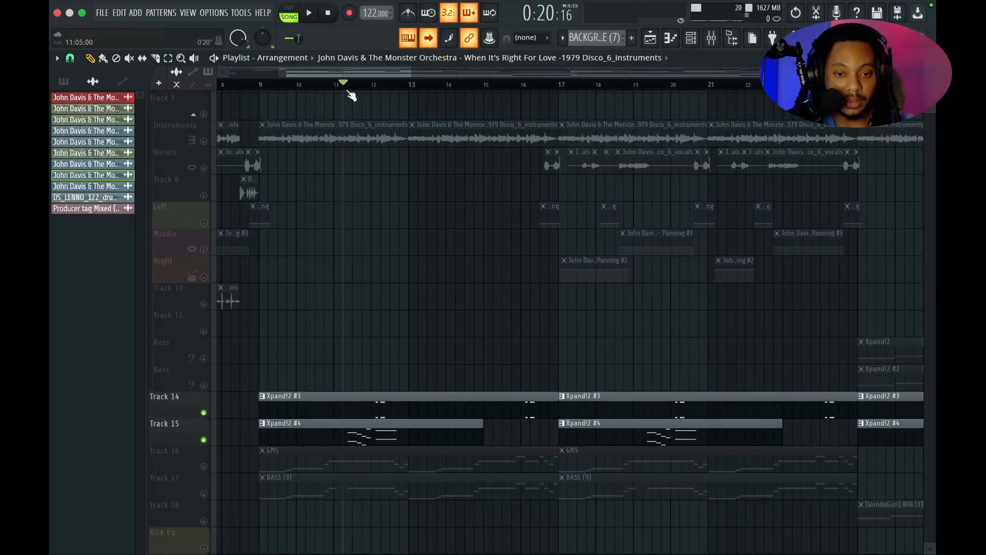
pyautogui.press('space')
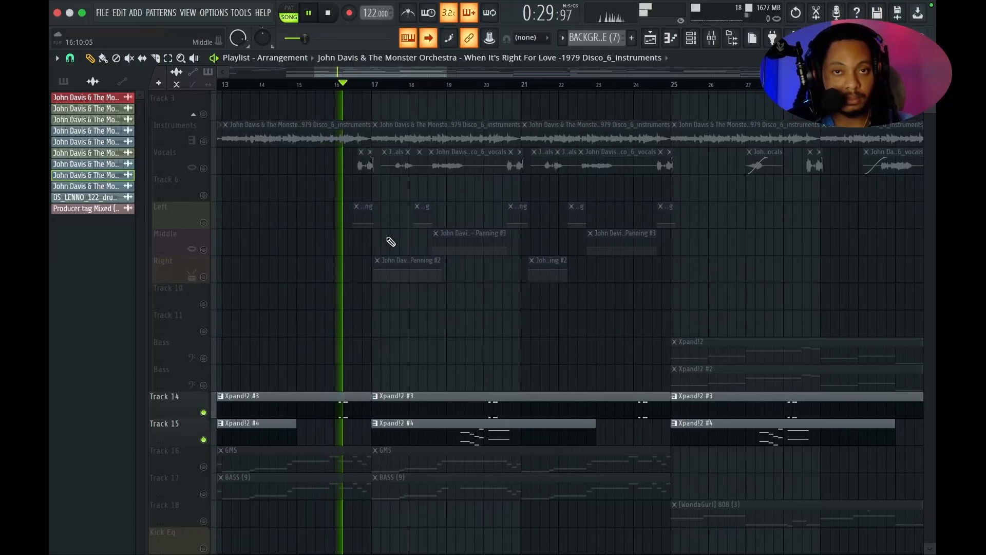
pyautogui.press('space')
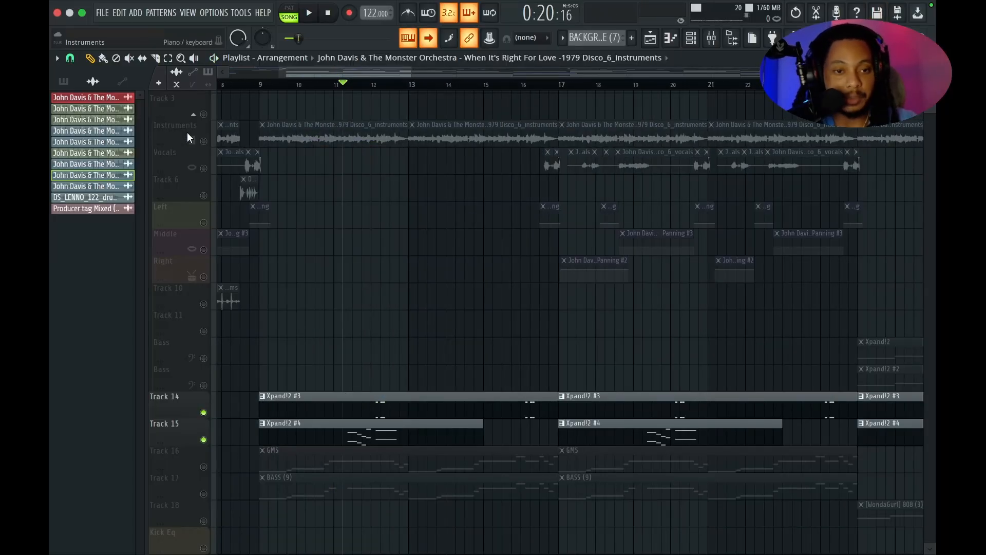
# Unmute the Instruments track and listen to it with the Xpand!2 #3 and #4 parts from bar 9
pyautogui.click(203, 141)
pyautogui.scroll(2, 231, 134)
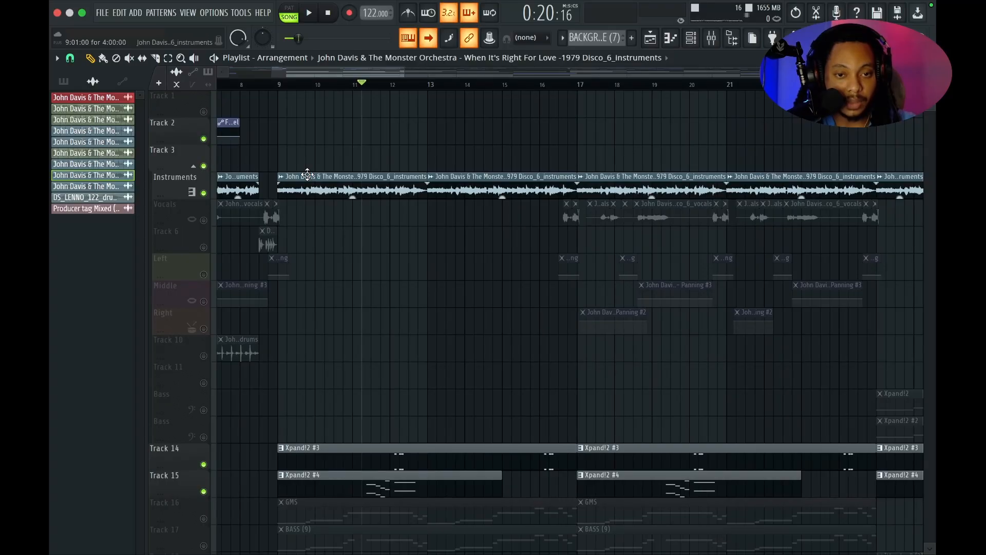
pyautogui.hscroll(-2, 313, 162)
pyautogui.click(335, 87)
pyautogui.press('space')
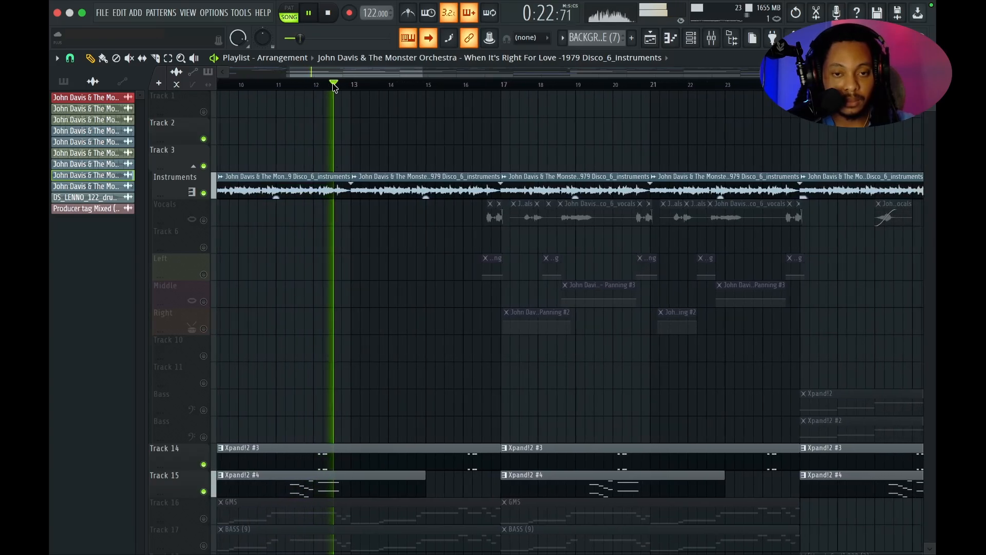
pyautogui.press('space')
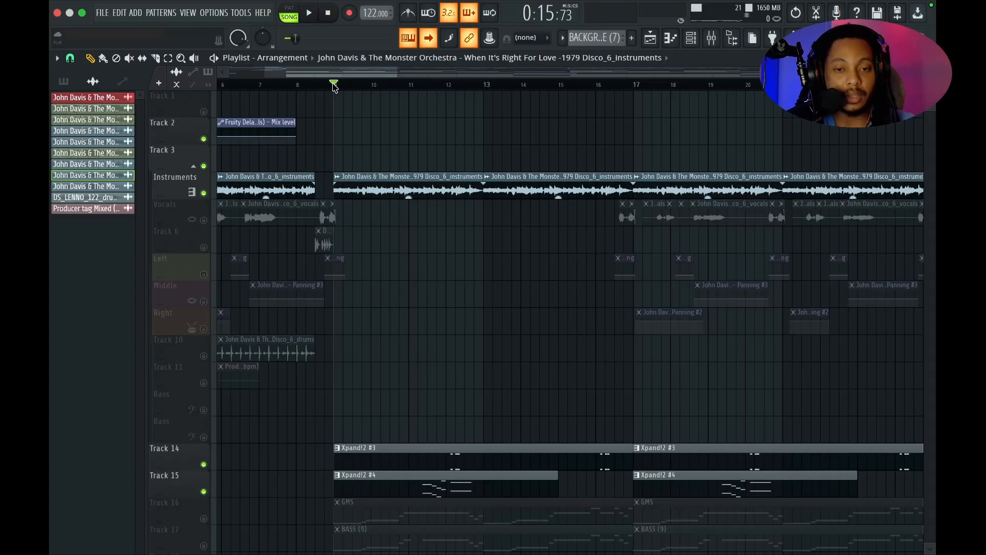
# Unmute the two Bass tracks with Xpand!2 and Xpand!2 #2, and mute Tracks 14 and 15
pyautogui.hscroll(3, 335, 87)
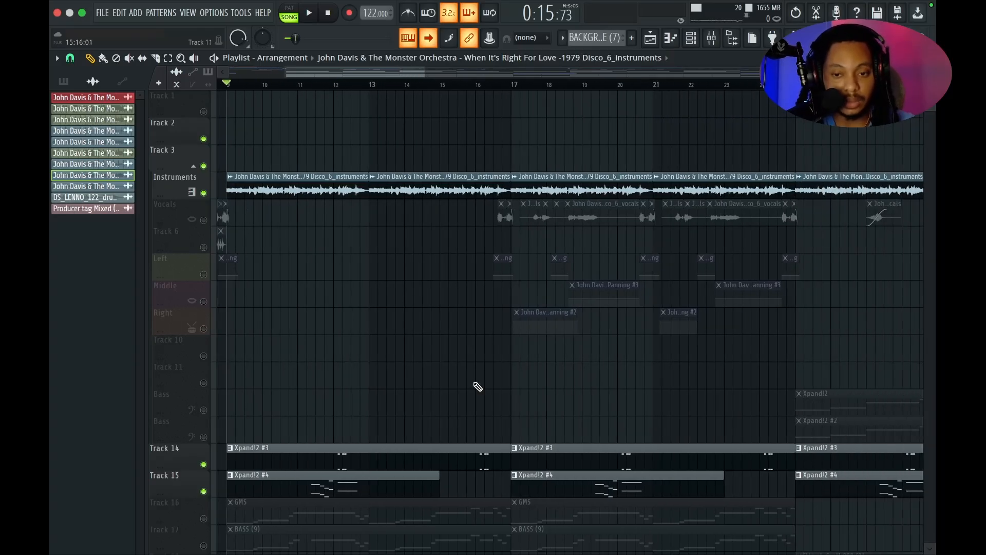
pyautogui.hscroll(4, 478, 387)
pyautogui.hscroll(4, 477, 386)
pyautogui.scroll(-1, 478, 386)
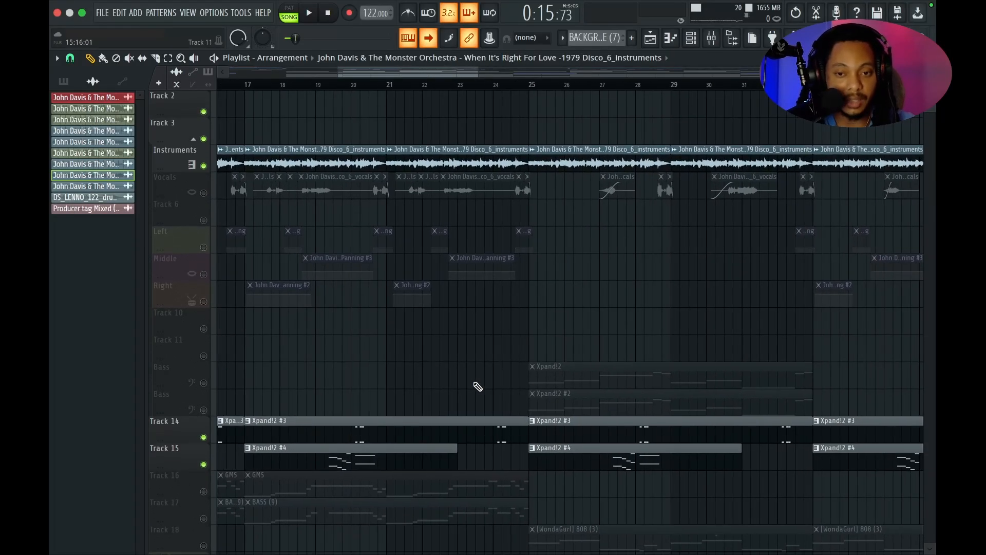
pyautogui.scroll(-2, 318, 360)
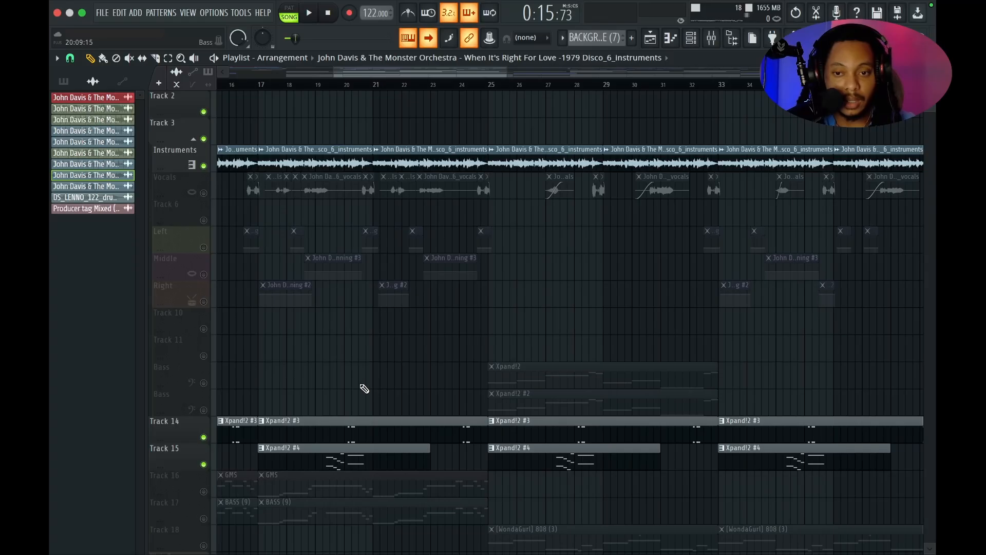
pyautogui.scroll(-2, 364, 389)
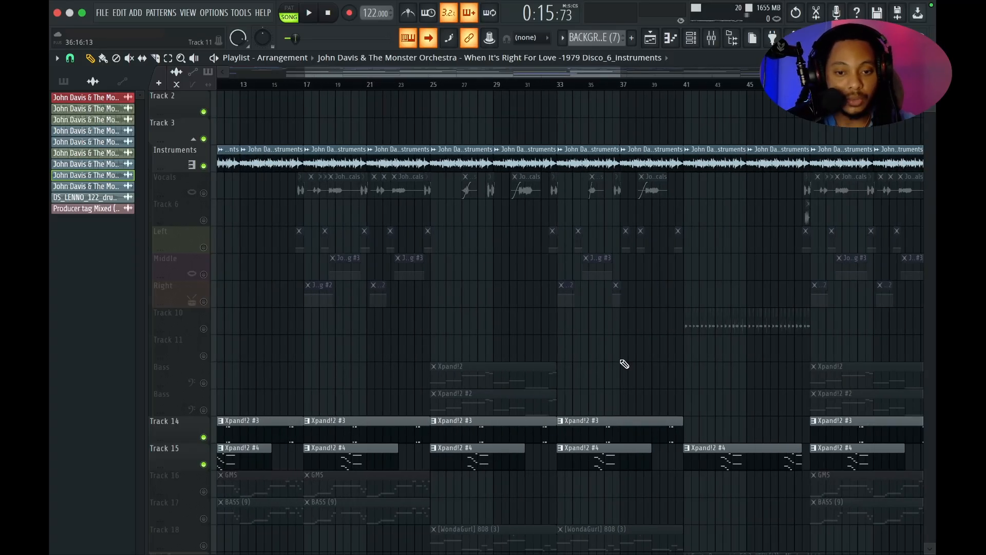
pyautogui.click(203, 383)
pyautogui.click(203, 409)
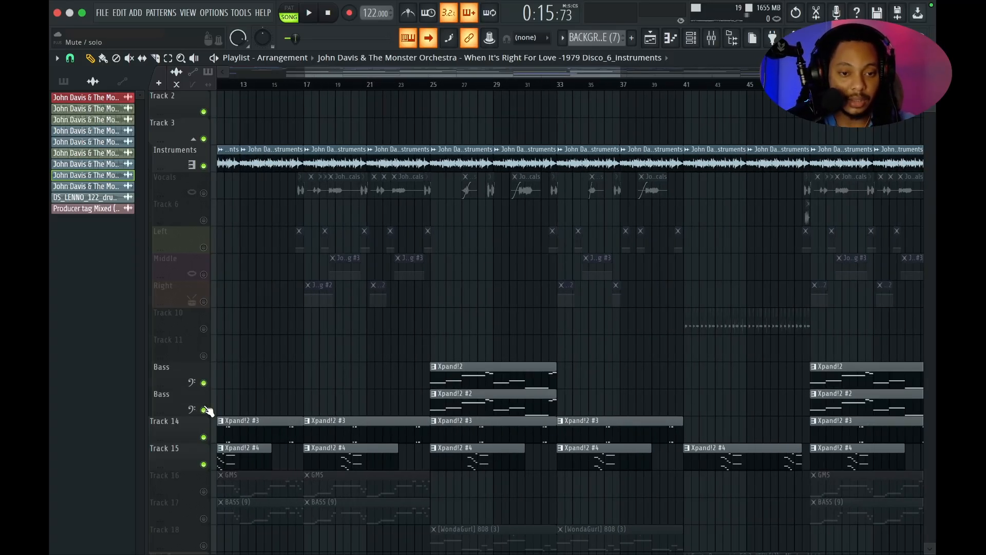
pyautogui.click(204, 436)
pyautogui.click(203, 464)
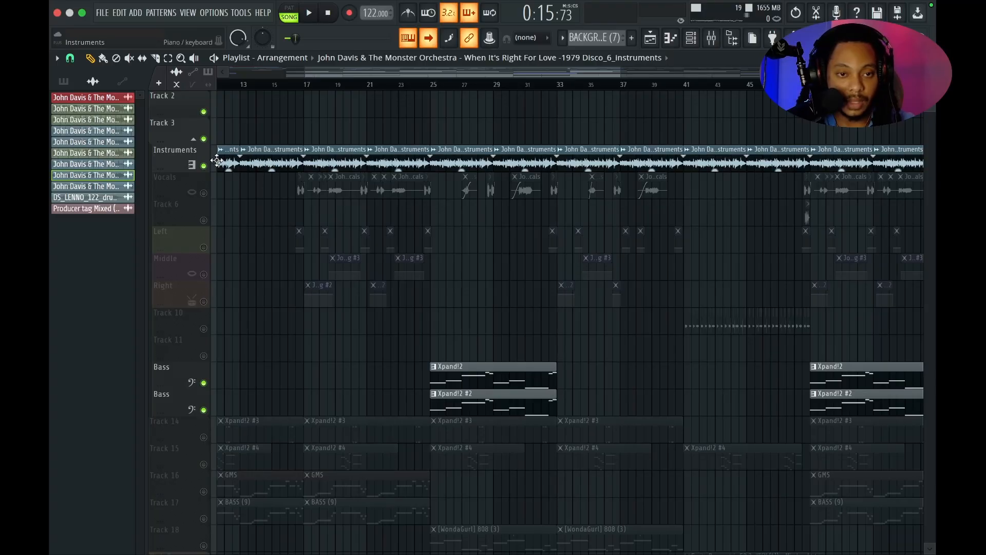
# Listen to the two Xpand!2 bass layers together with the Instruments track from bar 25
pyautogui.click(432, 86)
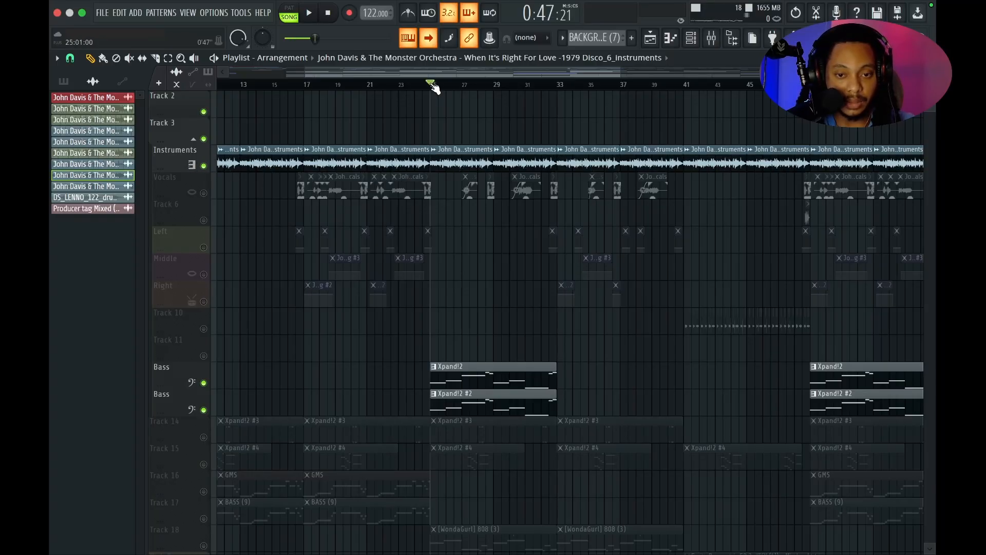
pyautogui.scroll(-4, 393, 289)
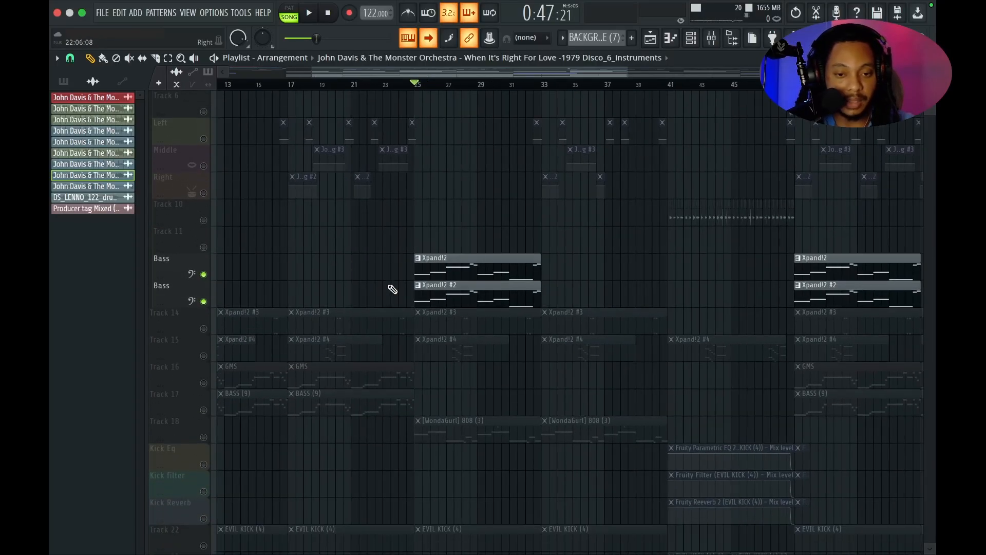
pyautogui.click(204, 275)
pyautogui.click(204, 275)
pyautogui.press('space')
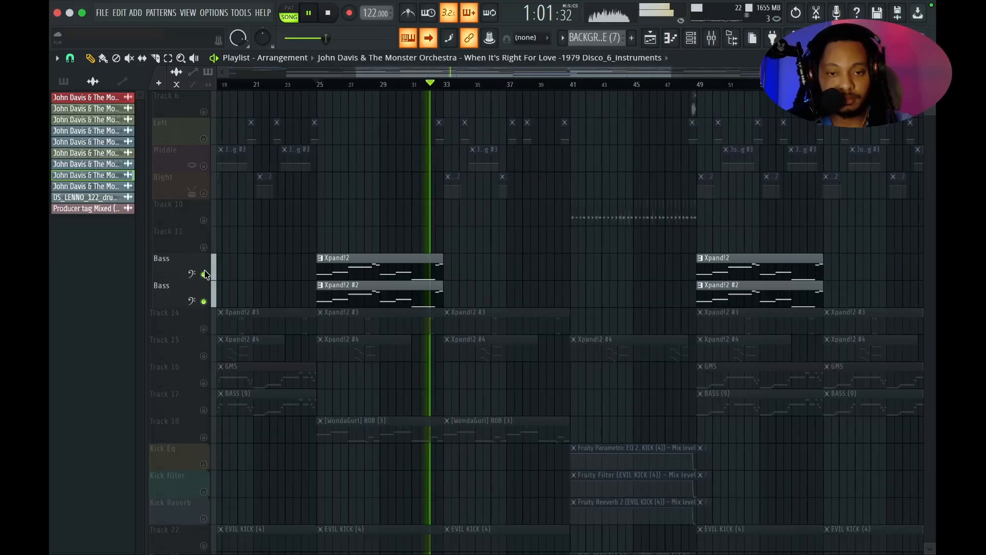
pyautogui.press('space')
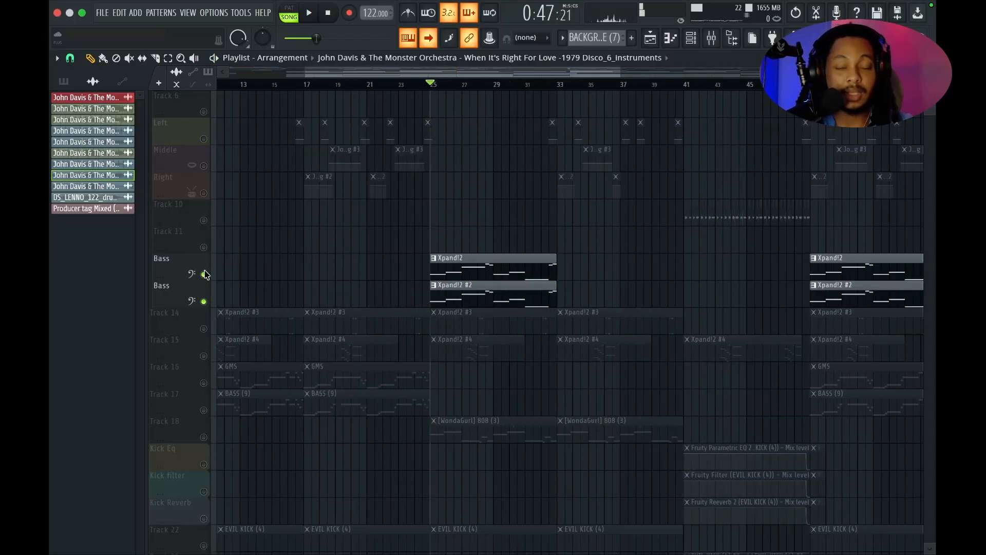
# Unmute the WondaGurl 808 on Track 18 and the EVIL KICK patterns on Tracks 22 and 23
pyautogui.click(205, 440)
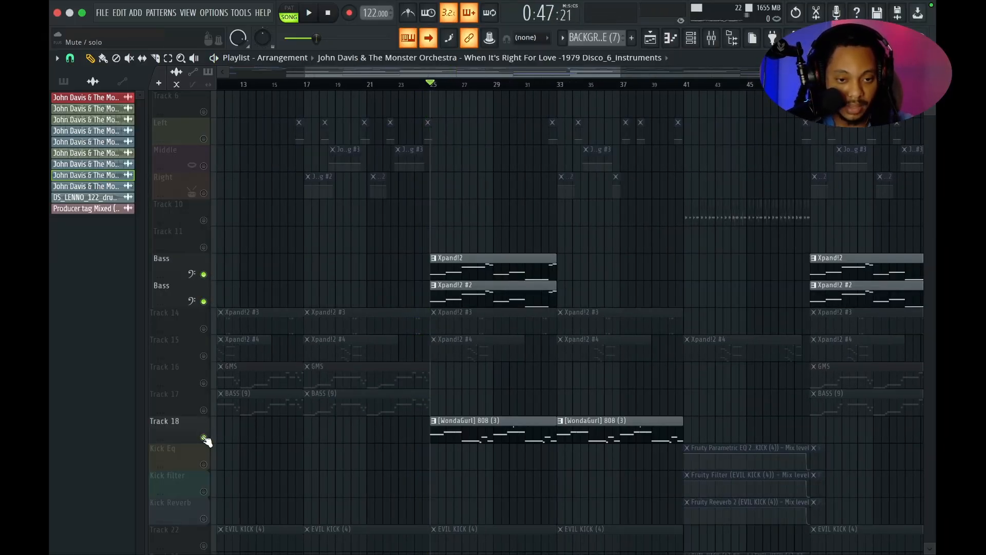
pyautogui.scroll(-4, 278, 380)
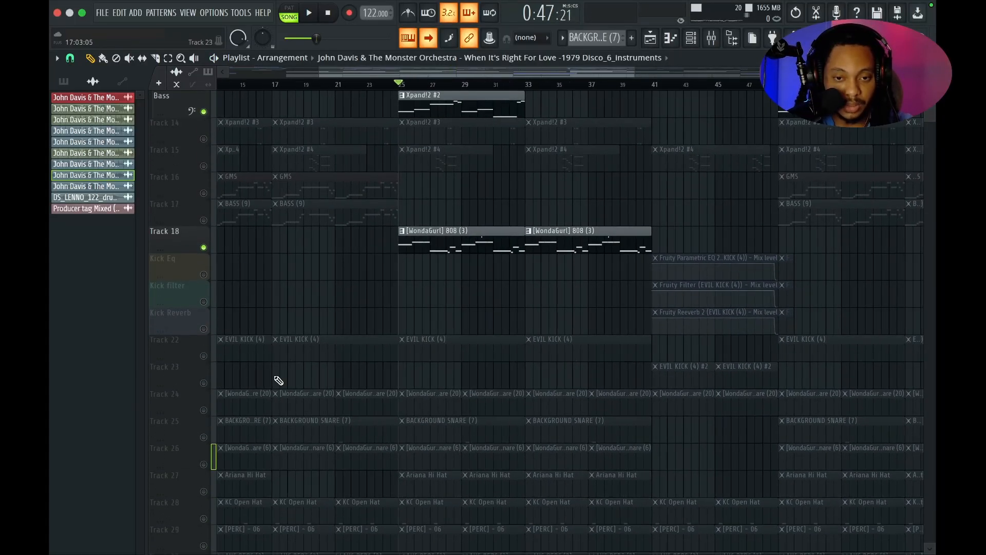
pyautogui.click(204, 356)
pyautogui.click(204, 383)
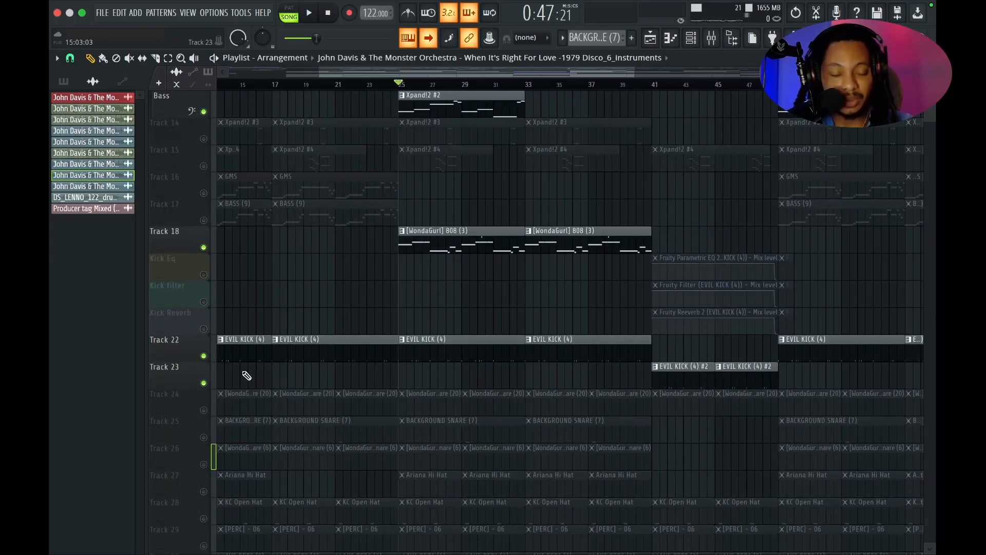
# Unmute the Vocals track alongside the Instruments, Bass, 808 and kick tracks
pyautogui.hscroll(1, 351, 321)
pyautogui.scroll(1, 350, 321)
pyautogui.scroll(5, 351, 321)
pyautogui.hscroll(2, 351, 321)
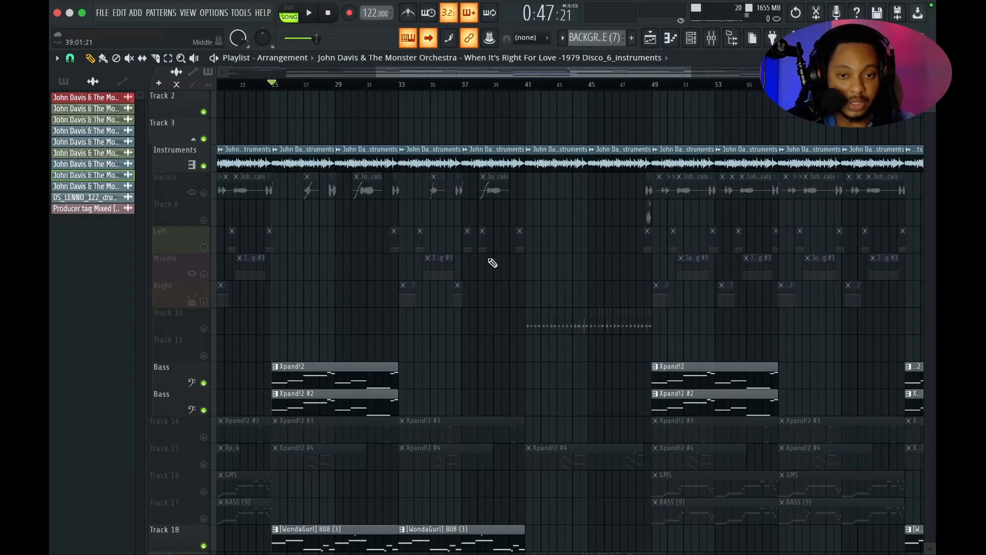
pyautogui.hscroll(-2, 302, 249)
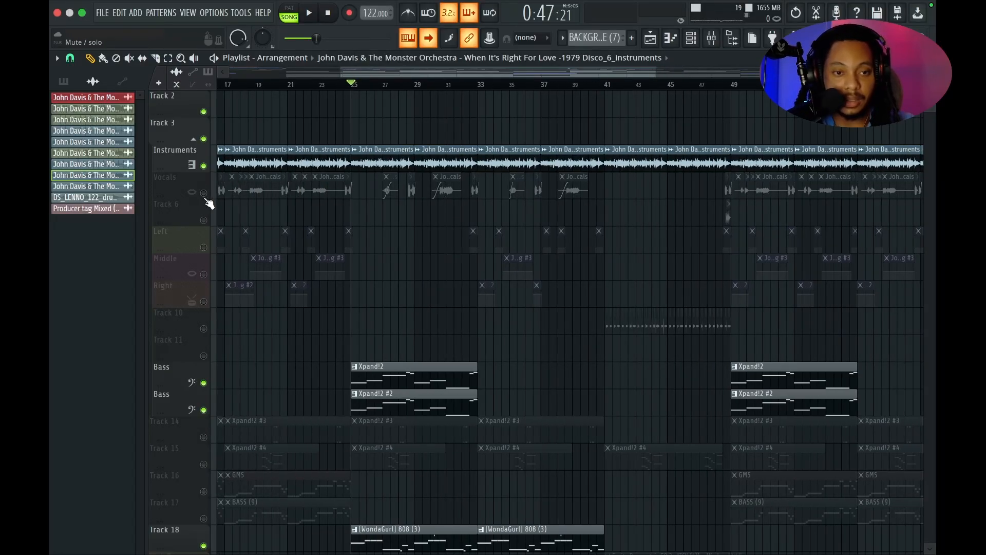
pyautogui.click(203, 193)
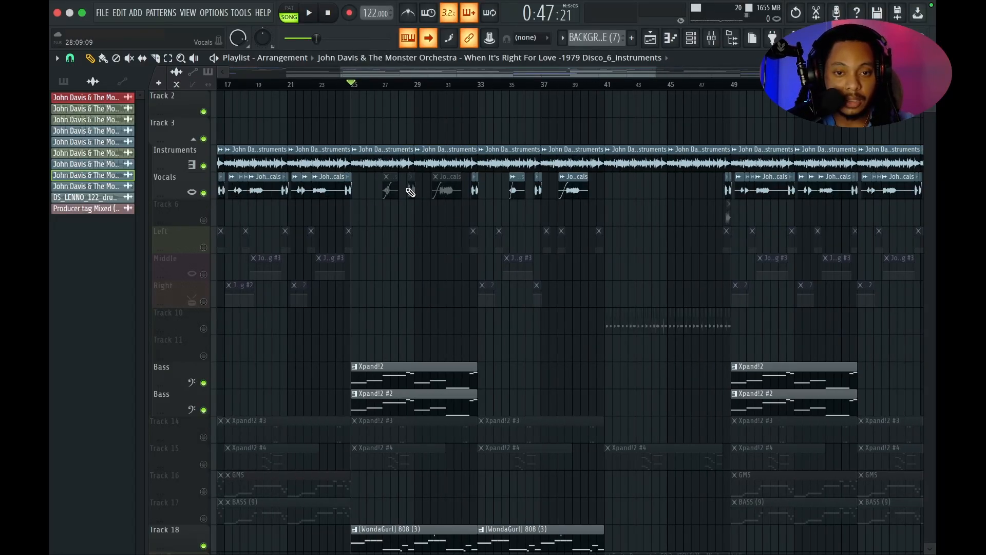
# Bring back all tracks of the arrangement, then mute the original sample on Track 1
pyautogui.hscroll(1, 417, 243)
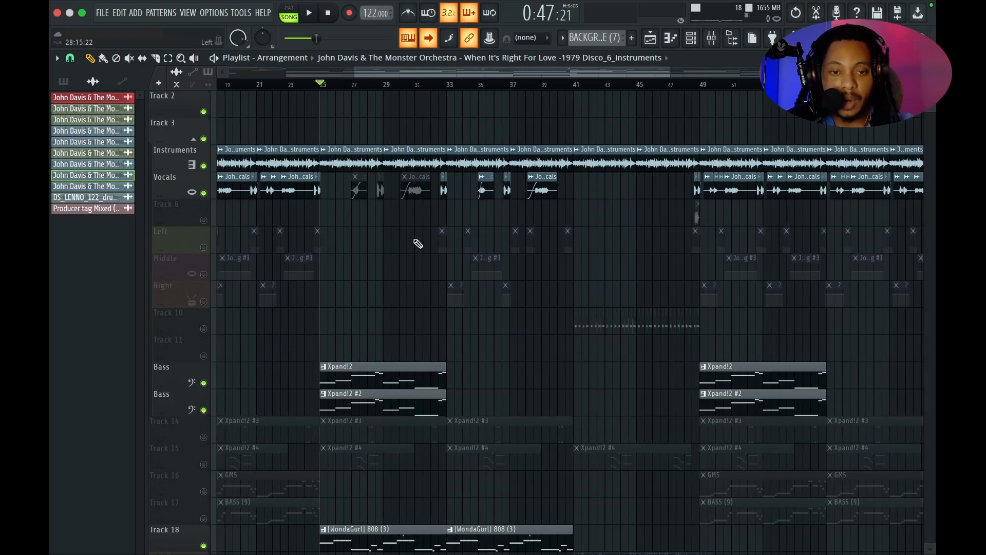
pyautogui.hscroll(-6, 439, 257)
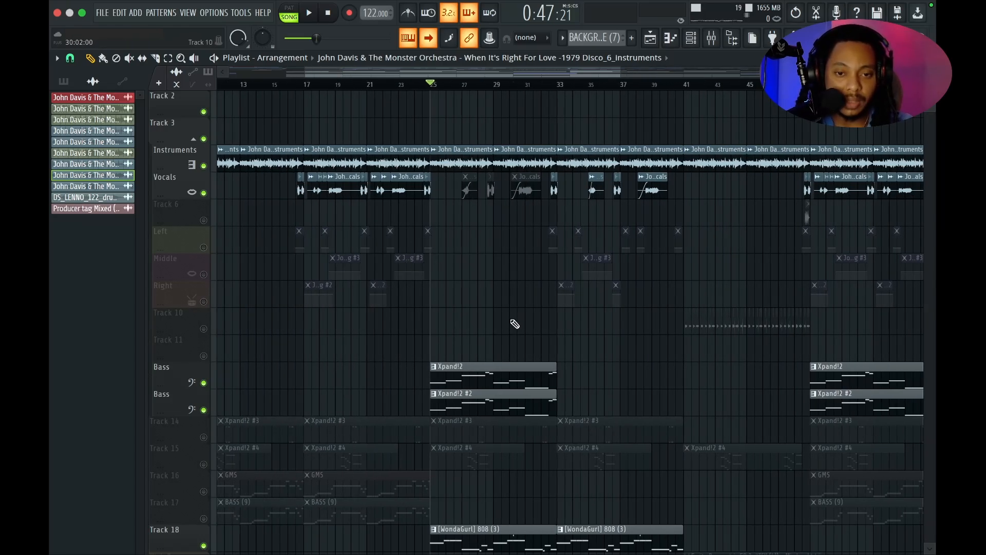
pyautogui.scroll(-2, 512, 322)
pyautogui.hscroll(-4, 512, 321)
pyautogui.rightClick(205, 194)
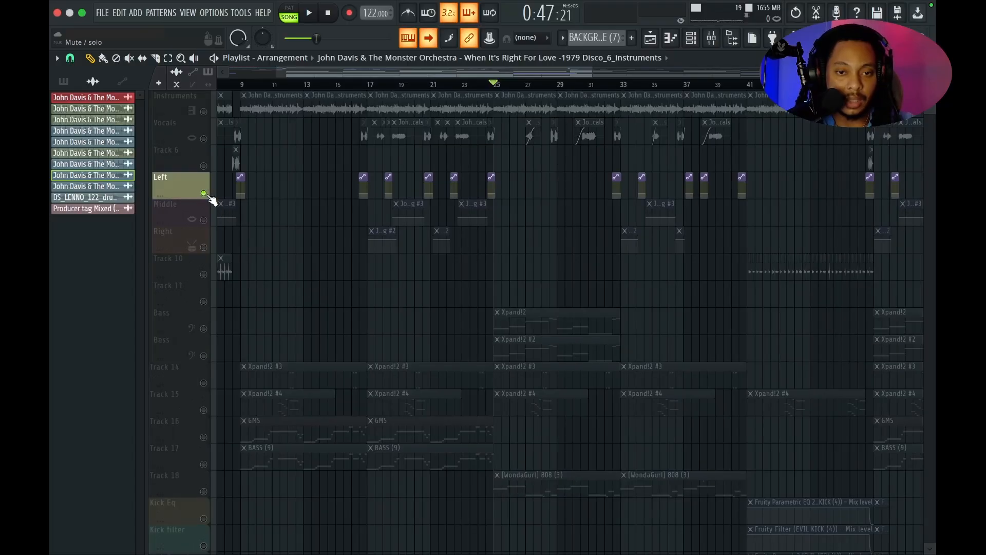
pyautogui.rightClick(205, 194)
pyautogui.hscroll(-6, 374, 322)
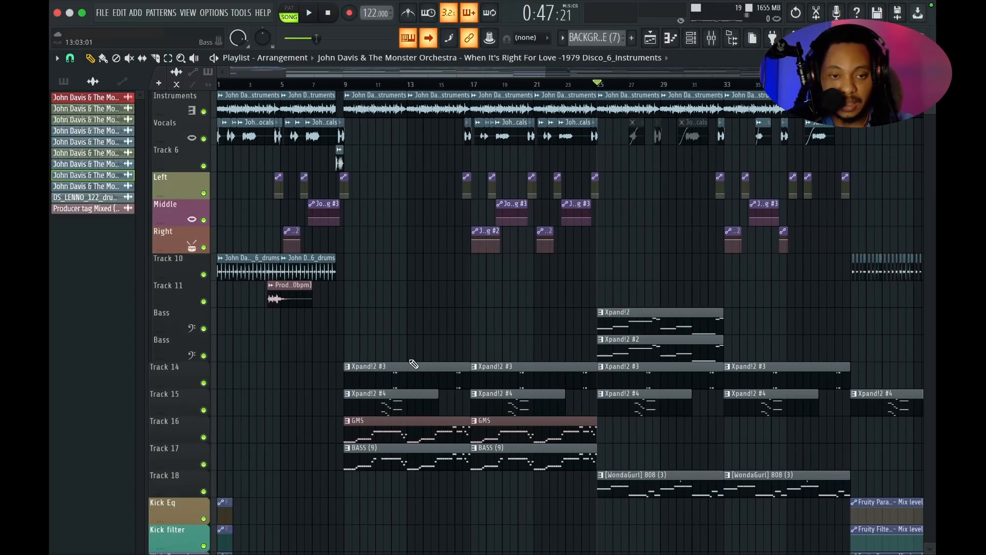
pyautogui.scroll(3, 413, 364)
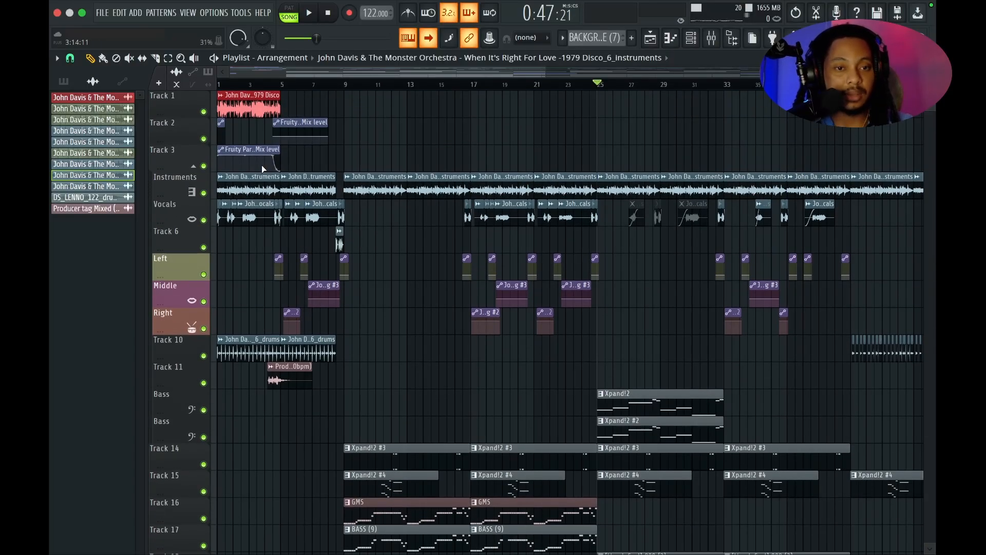
pyautogui.click(204, 111)
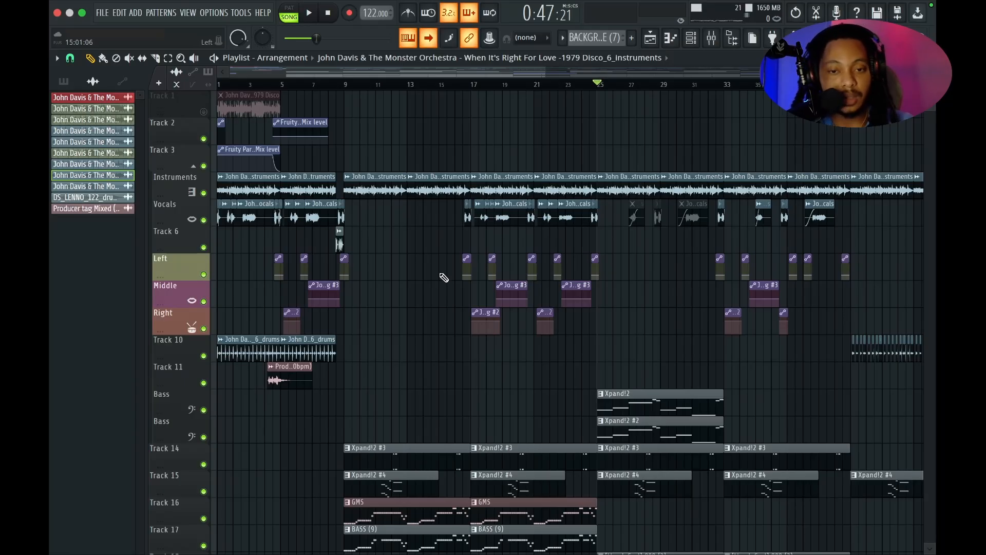
# Look over the full arrangement from the sample and vocal tracks down to the percussion on Track 30
pyautogui.hscroll(3, 444, 278)
pyautogui.scroll(-1, 443, 277)
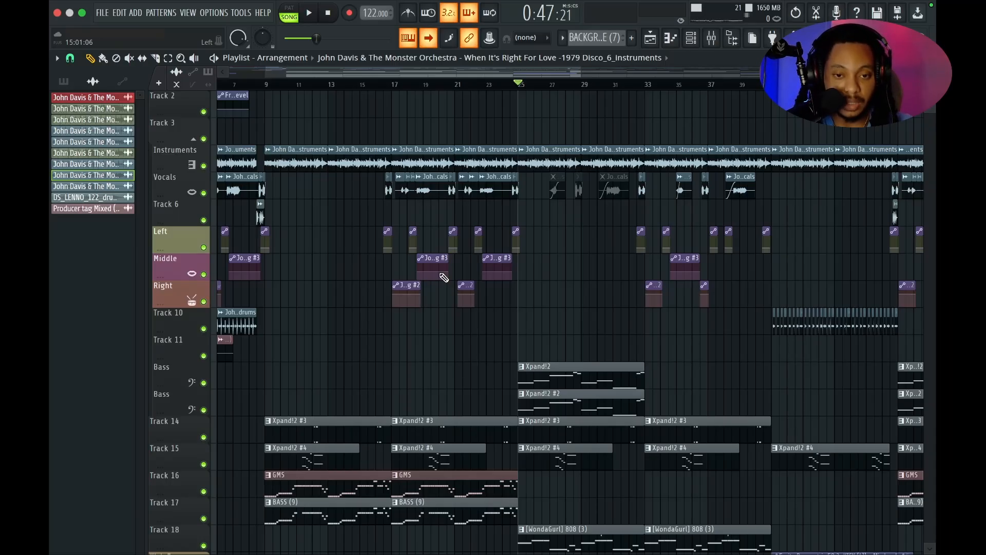
pyautogui.scroll(-5, 444, 277)
pyautogui.scroll(-12, 444, 277)
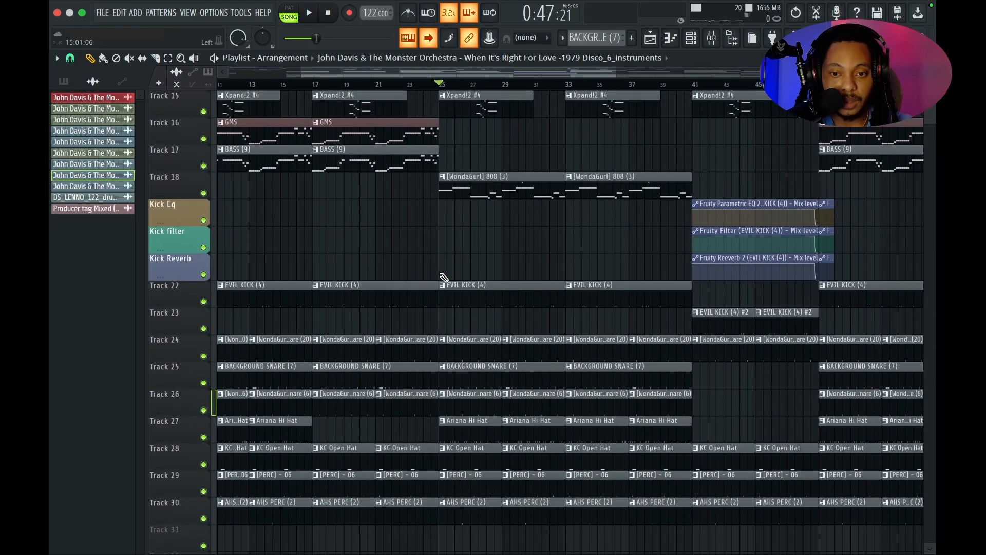
pyautogui.scroll(9, 443, 278)
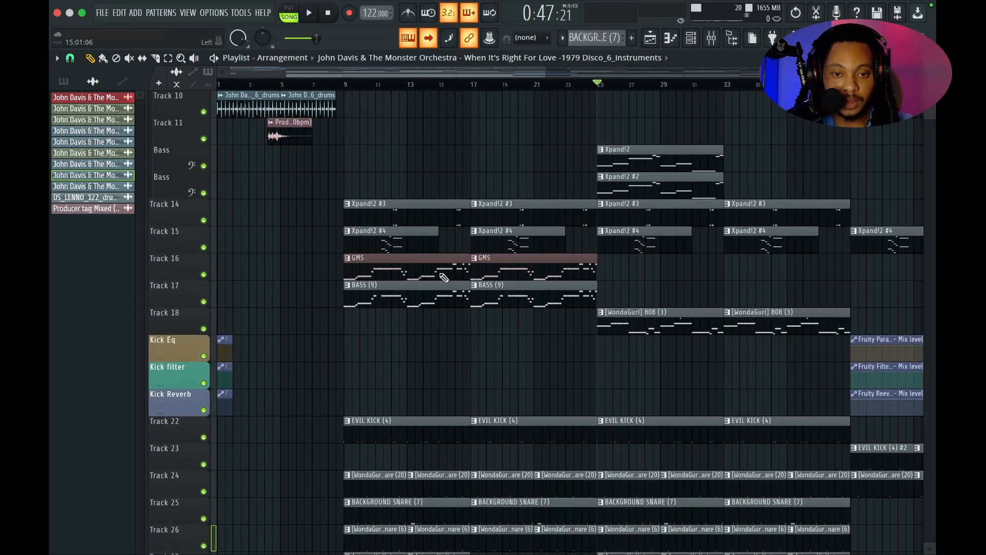
# Solo the WondaGurl 808 on Track 18 and play it from bar 25
pyautogui.scroll(9, 443, 278)
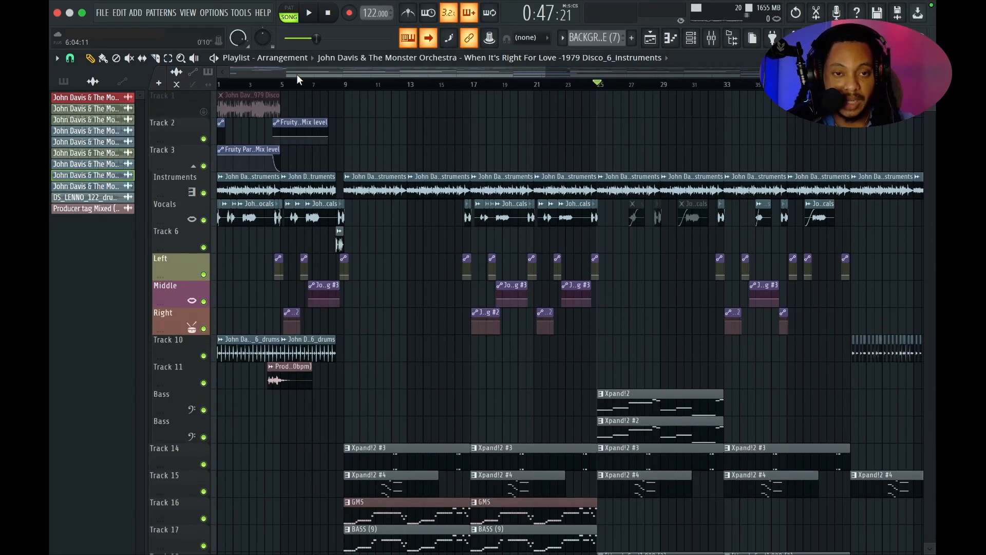
pyautogui.click(329, 14)
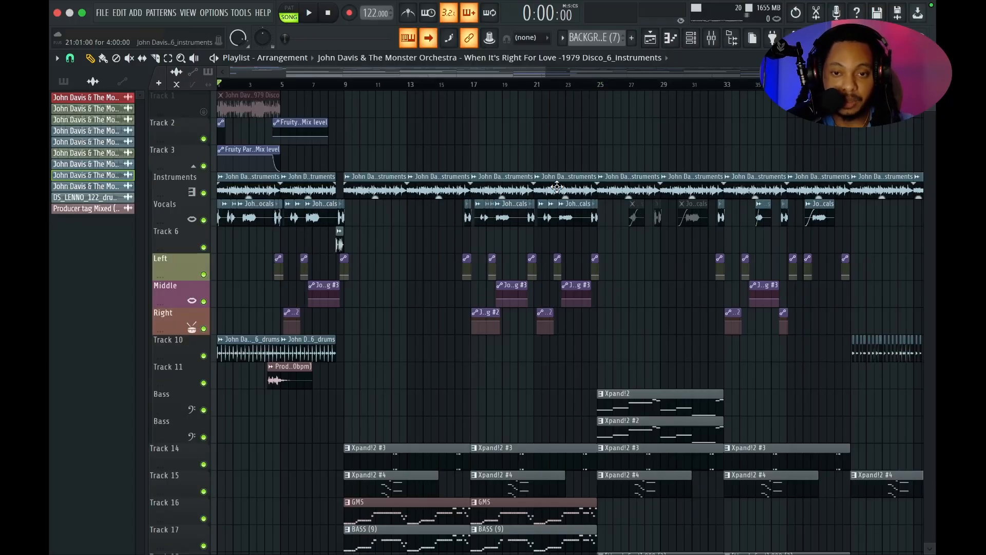
pyautogui.click(599, 87)
pyautogui.scroll(-7, 665, 245)
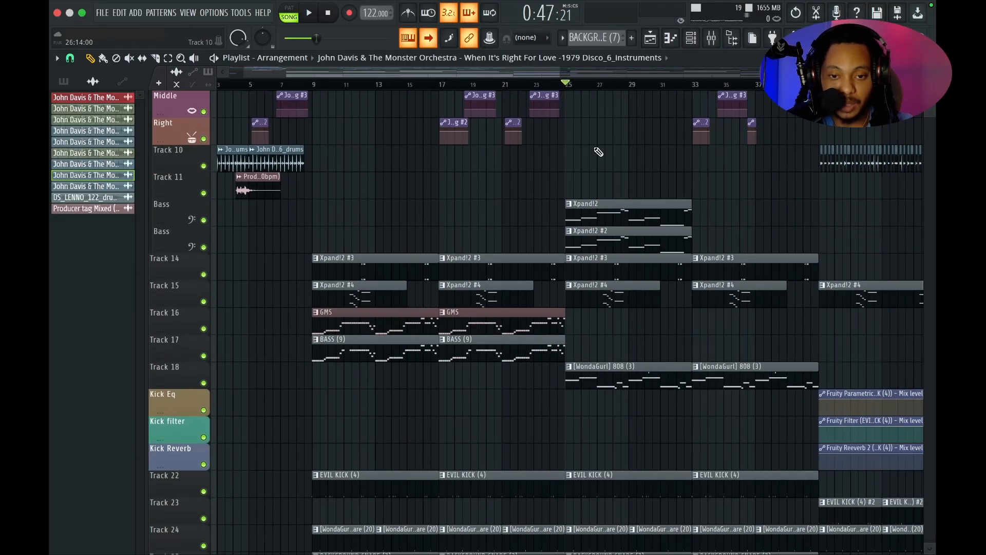
pyautogui.rightClick(204, 383)
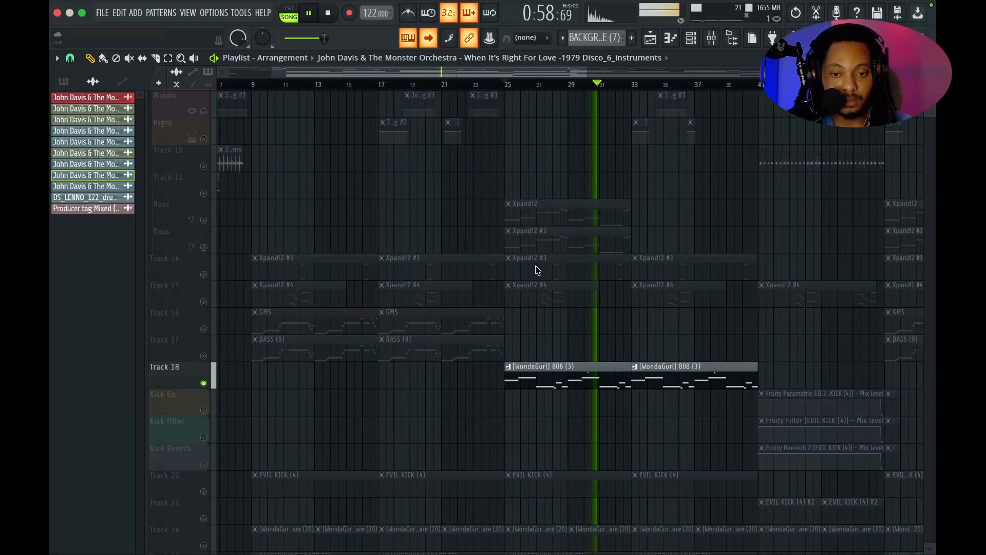
# Open the WondaGurl 808 pattern in the piano roll, stop playback and examine its notes
pyautogui.doubleClick(573, 379)
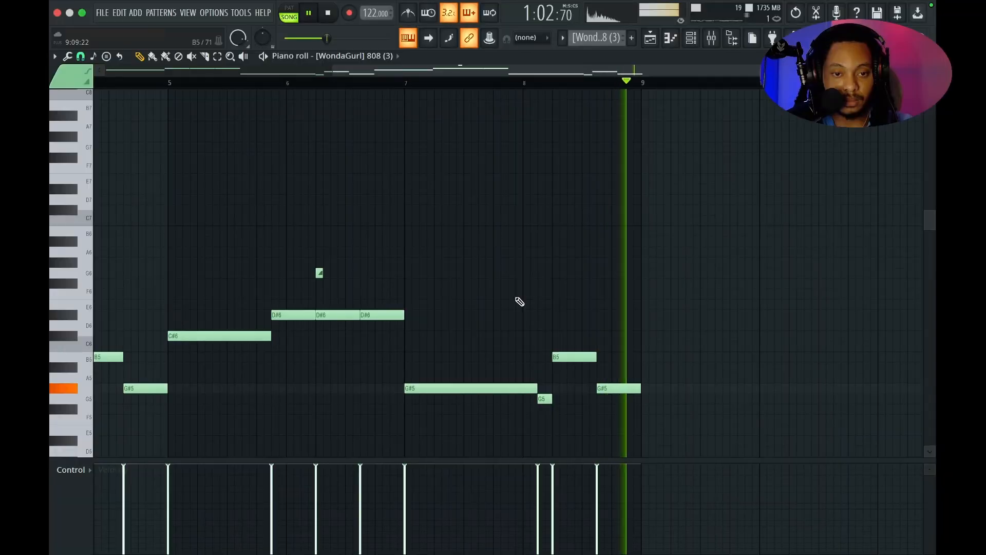
pyautogui.press('space')
pyautogui.scroll(2, 370, 268)
pyautogui.scroll(-4, 370, 268)
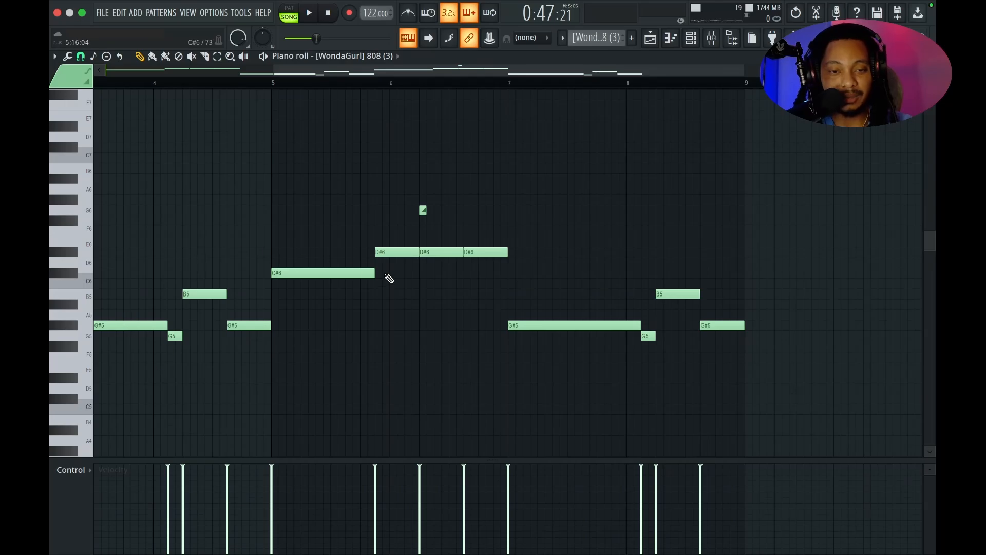
# Return to the playlist and unsolo Track 18 to bring back all tracks of the arrangement
pyautogui.click(650, 39)
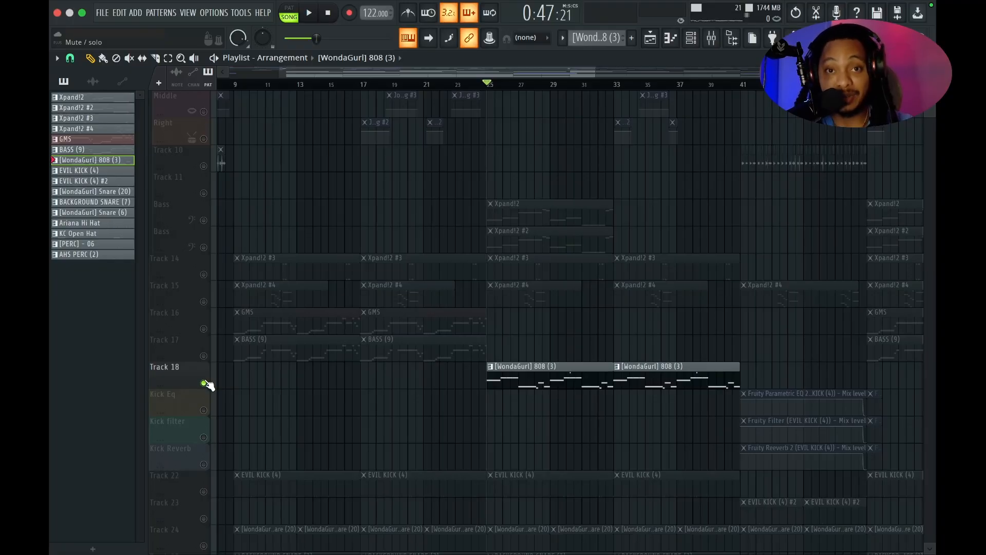
pyautogui.rightClick(204, 382)
pyautogui.scroll(-4, 227, 224)
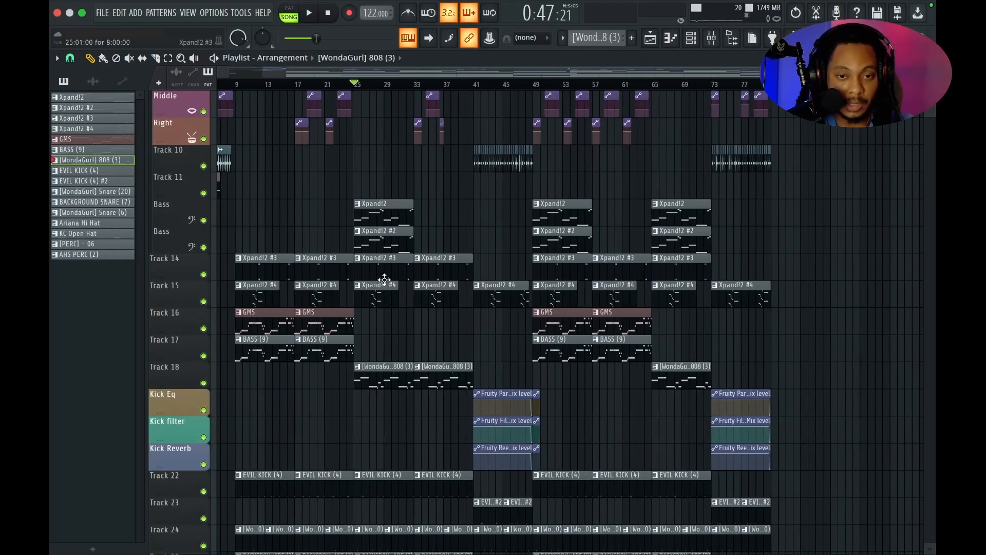
# Mute the original sample on Track 1 and reset the song position to the start
pyautogui.scroll(5, 384, 281)
pyautogui.scroll(2, 326, 211)
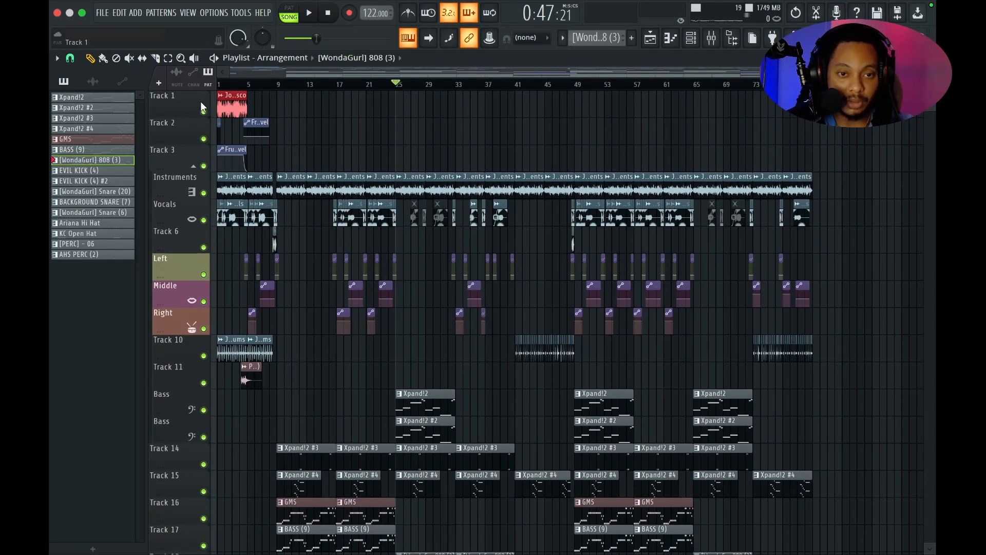
pyautogui.click(334, 22)
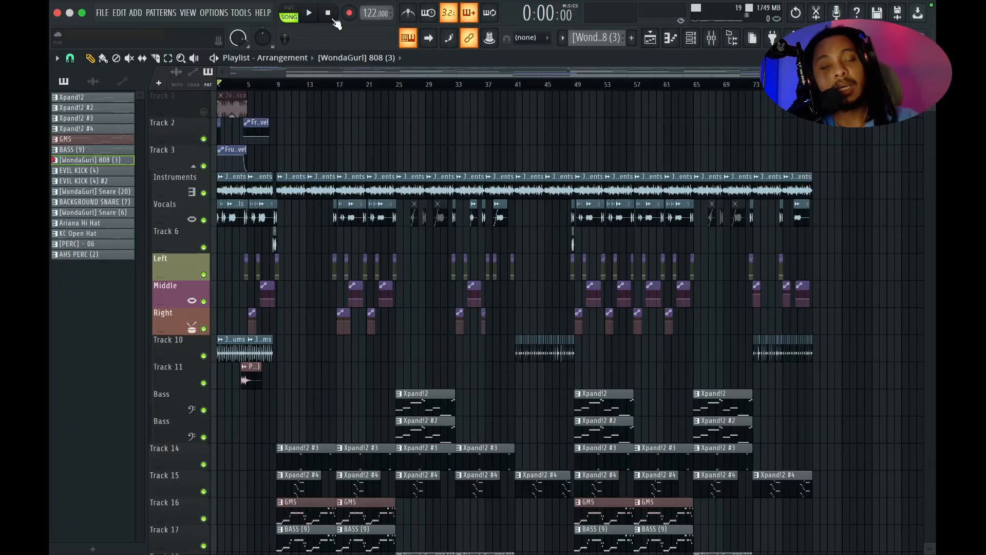